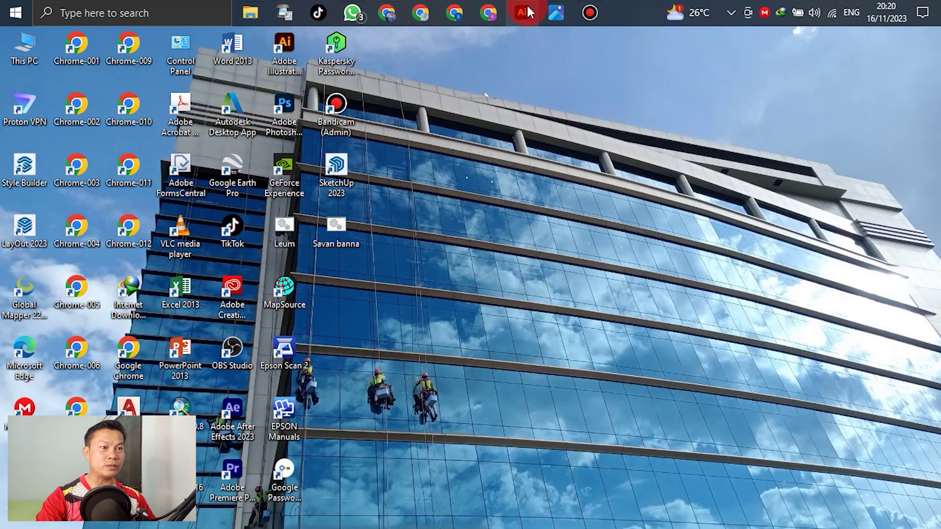
- Bring Illustrator forward from the taskbar to show the Home screen with the recent flower file
left_click(527, 12)
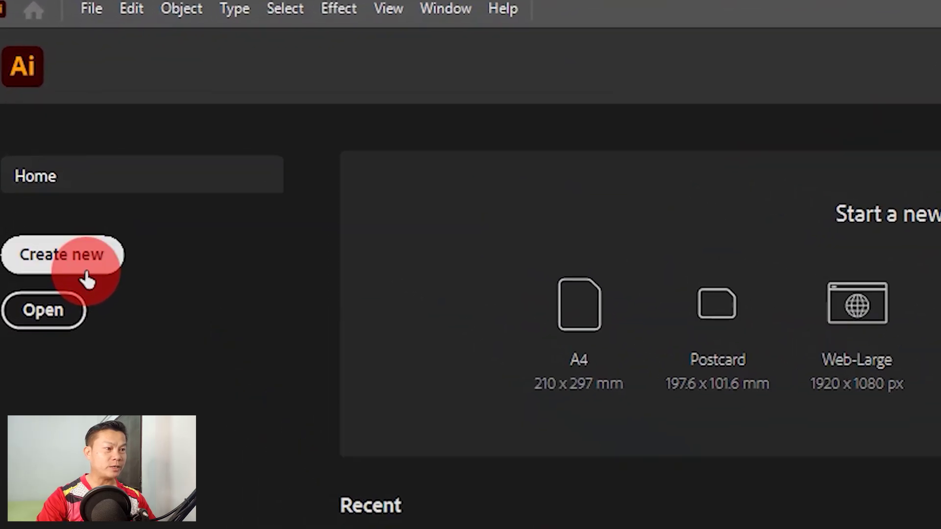
- Create a landscape CMYK document named 'Flower' at 841.8898 × 595.2756 px
left_click(59, 187)
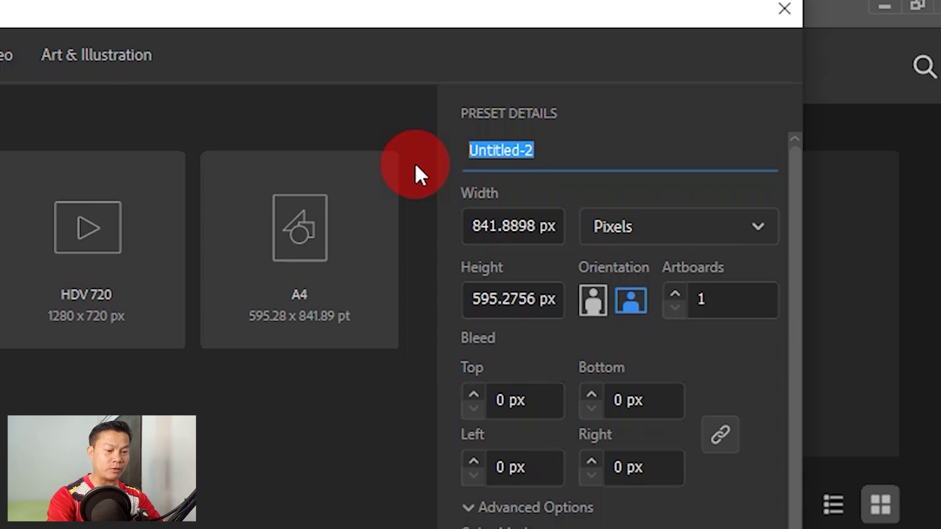
type("Flower")
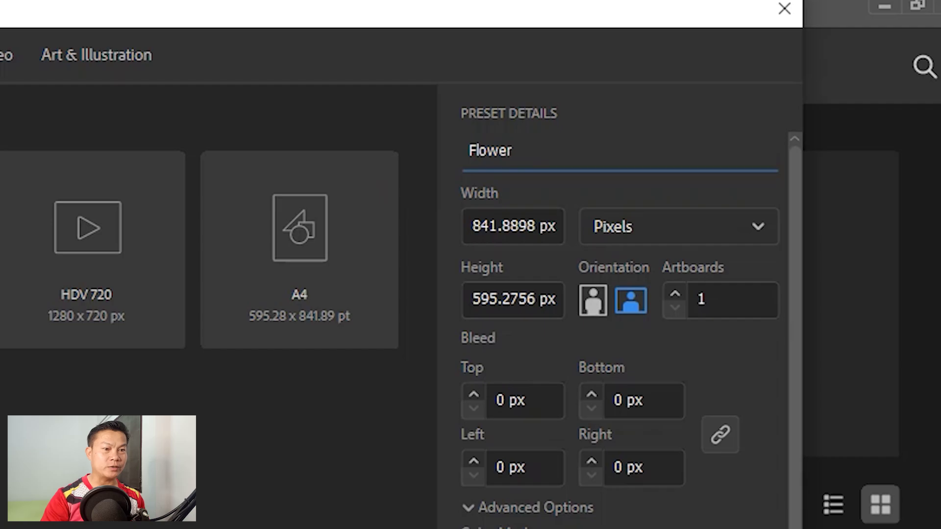
left_click(657, 309)
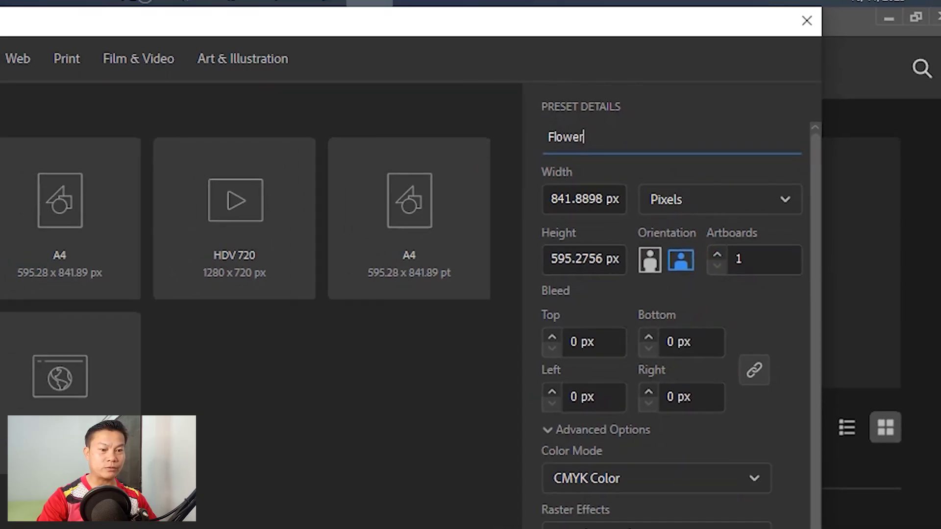
left_click(739, 500)
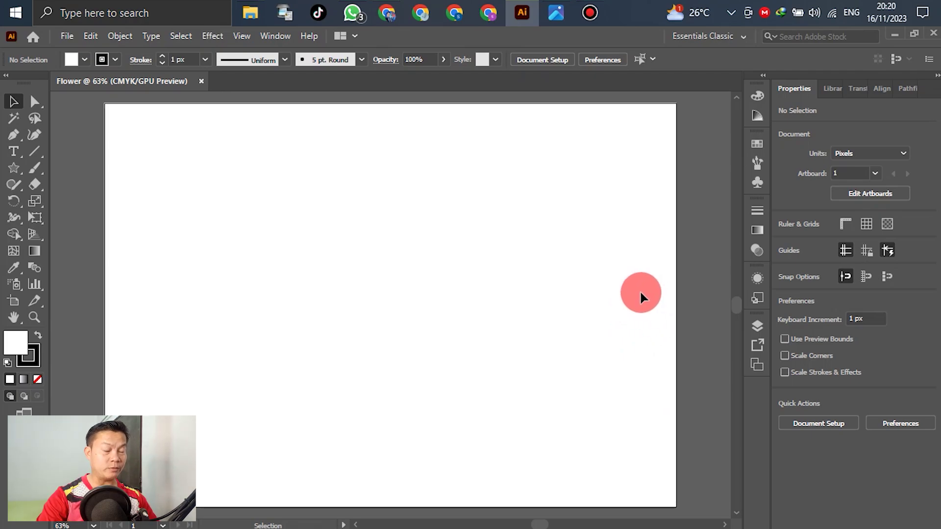
- Set the stroke colour to None and the fill colour to Cyan
left_click(758, 327)
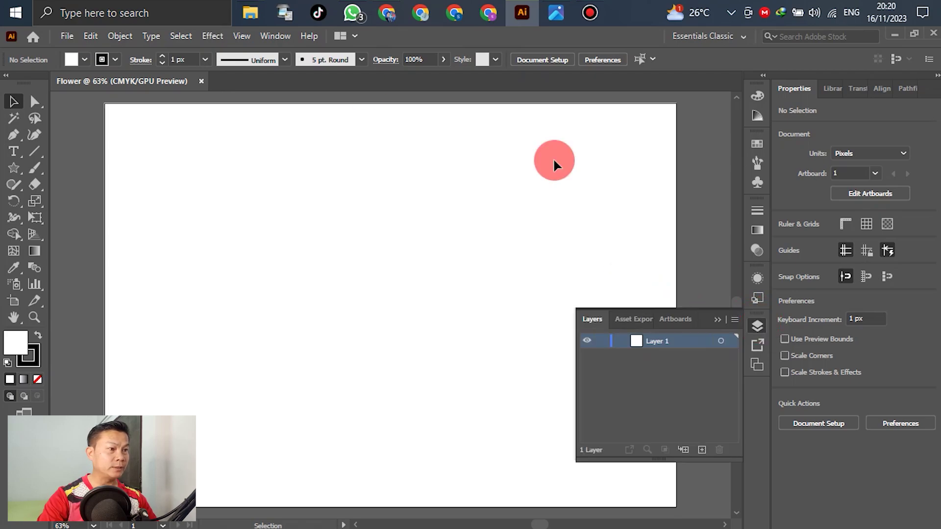
left_click(115, 60)
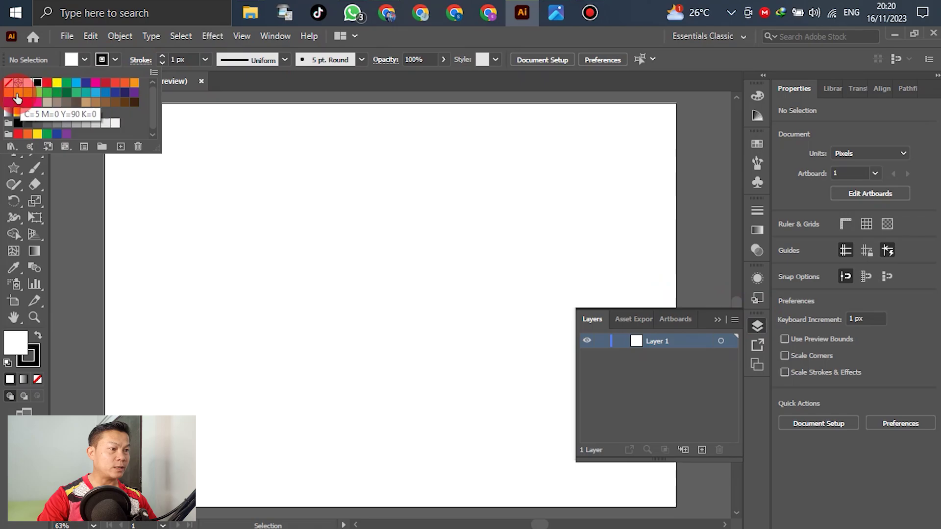
left_click(8, 83)
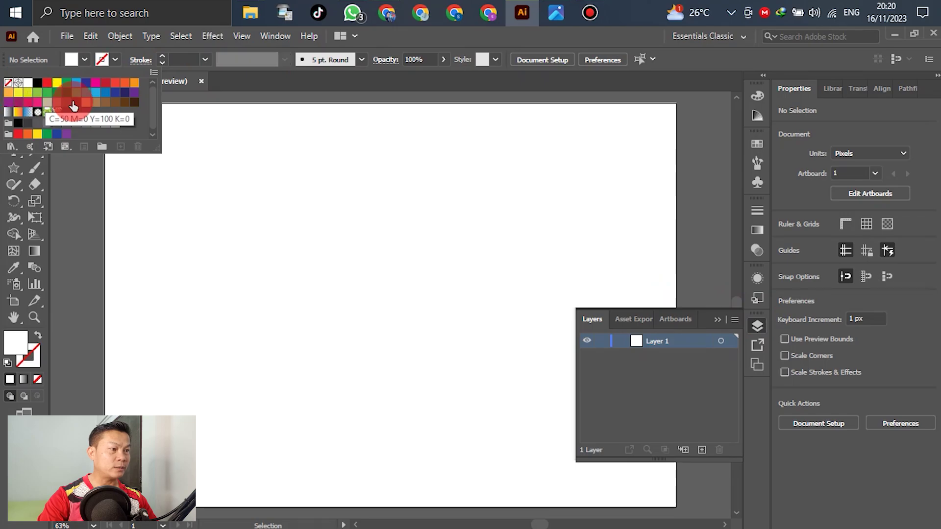
left_click(84, 59)
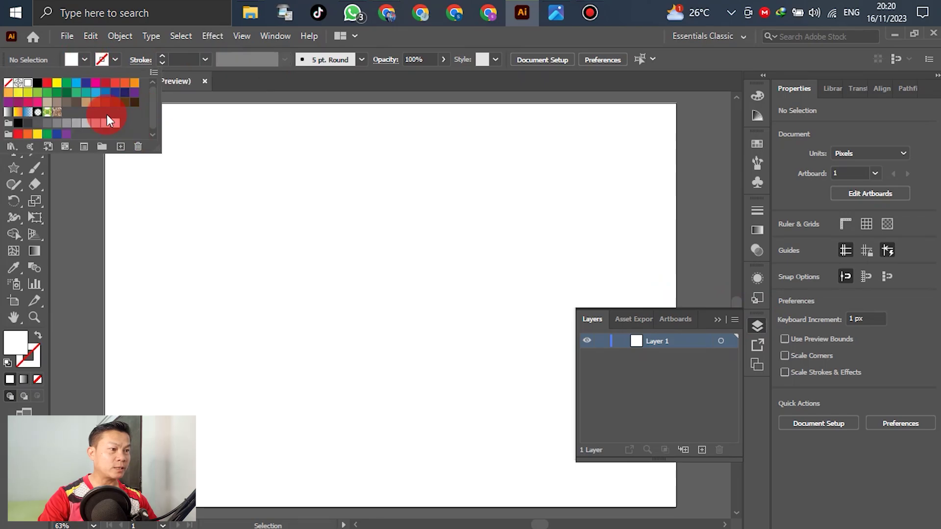
left_click(76, 82)
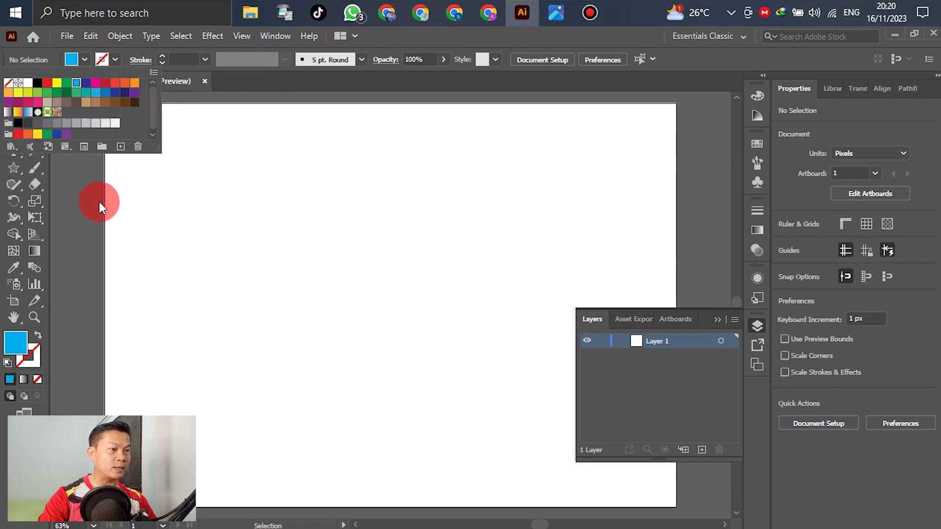
left_click(75, 189)
- Draw a rectangle covering the whole artboard, then deselect it
left_click(14, 170)
left_click_drag(16, 178, 59, 166)
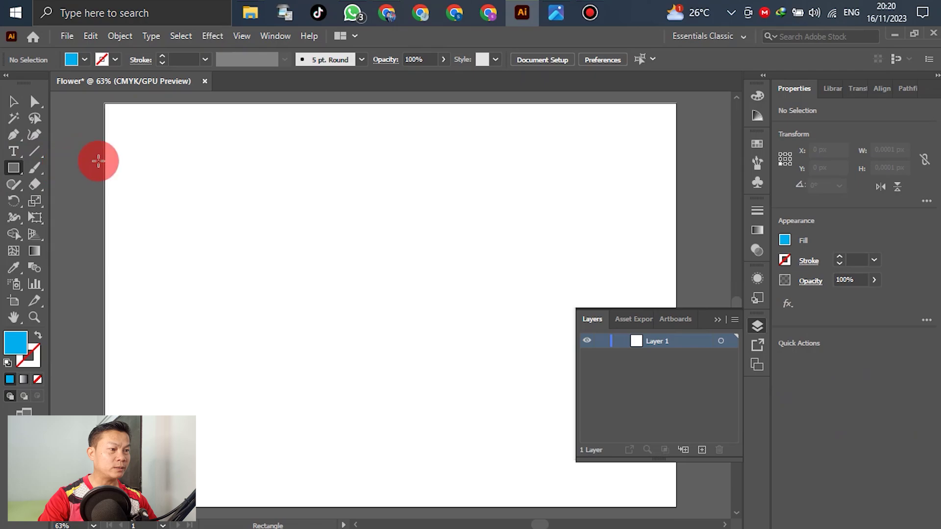
left_click_drag(105, 105, 676, 506)
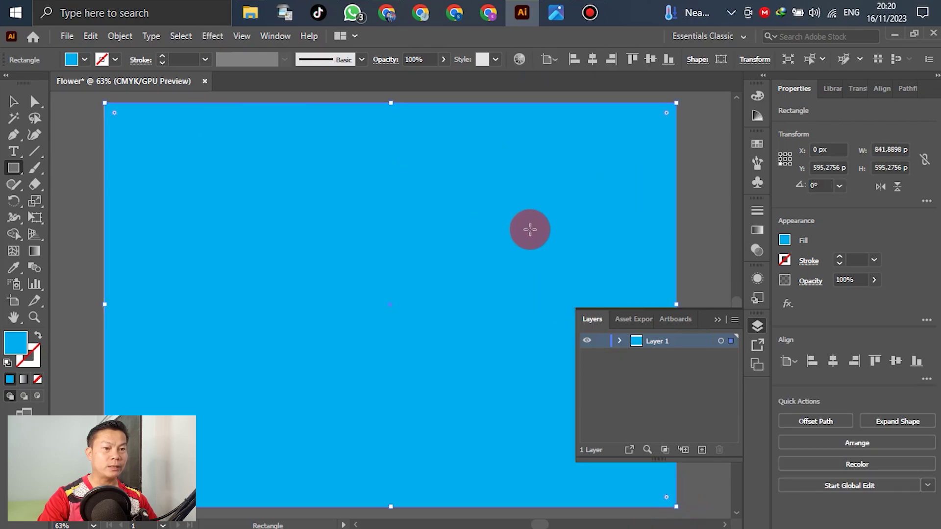
left_click(757, 326)
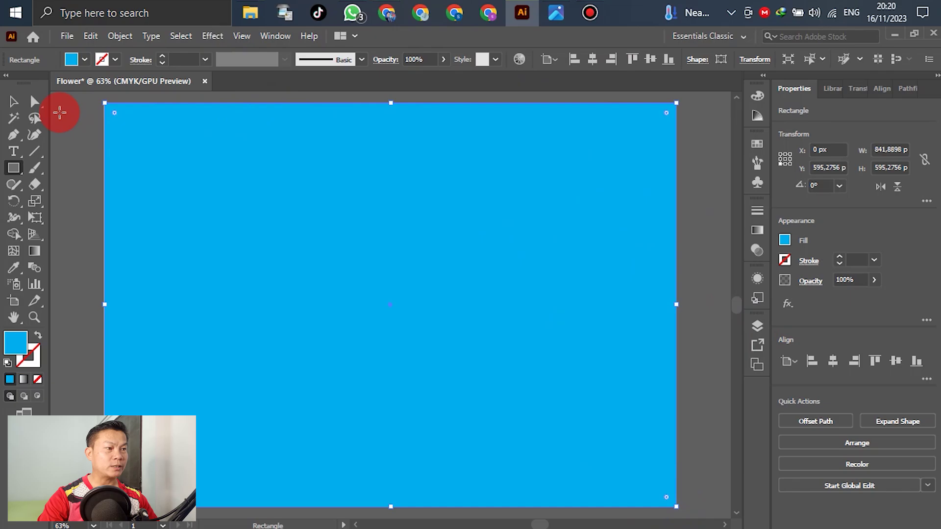
left_click(14, 101)
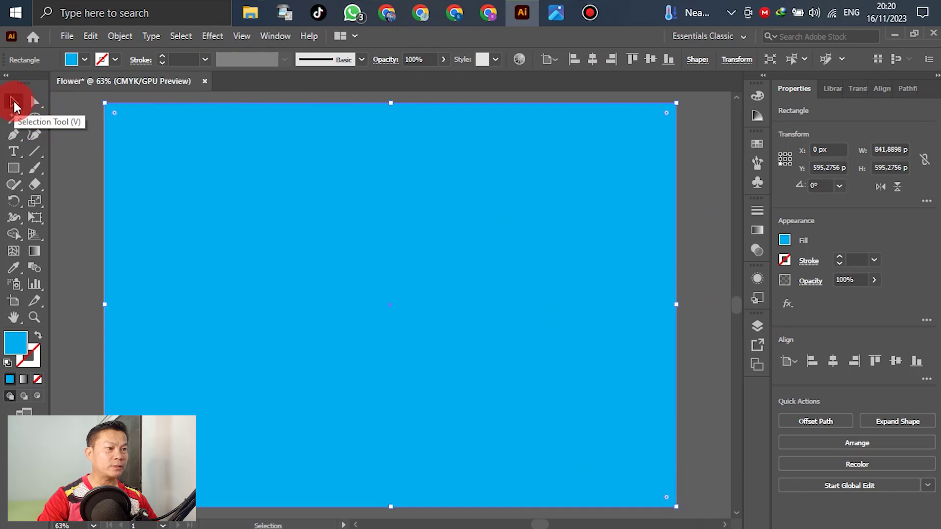
left_click(65, 146)
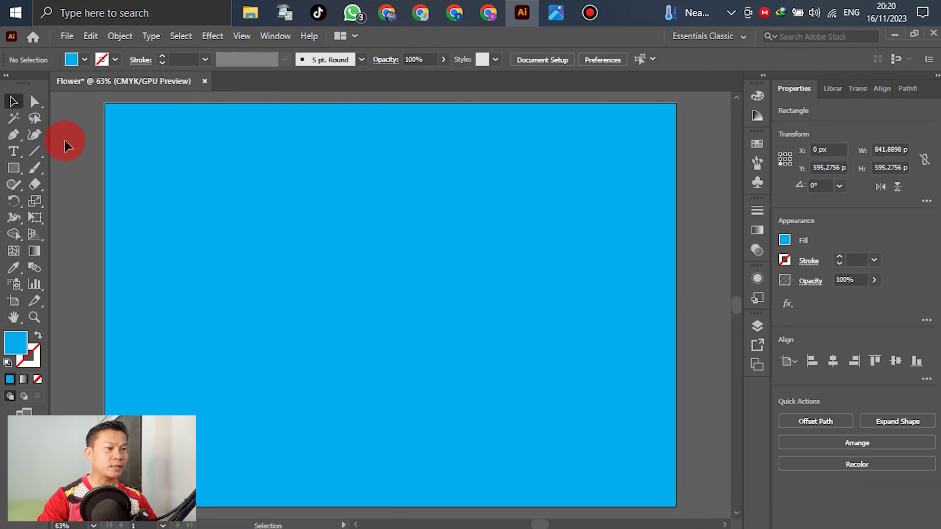
- Add two C=0 M=0 Y=0 K=5 mesh points to the cyan background, then deselect it
left_click(85, 60)
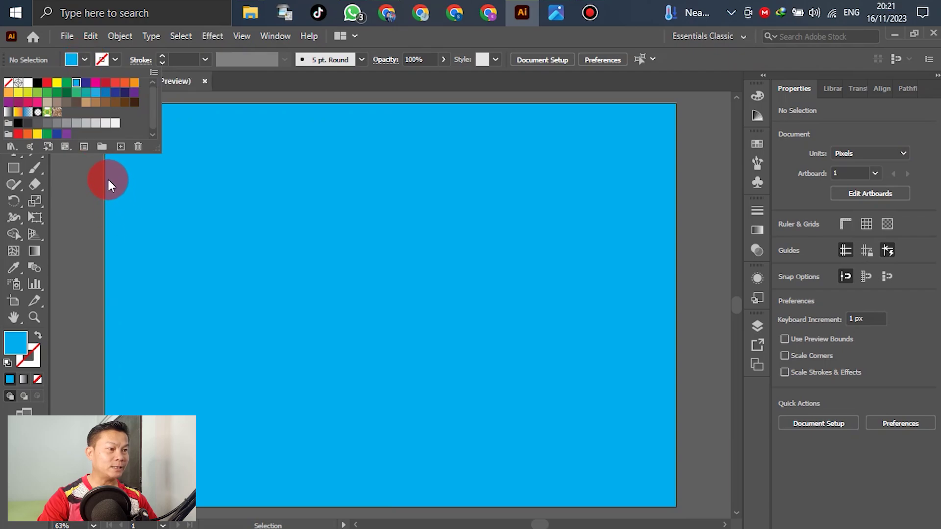
left_click(116, 125)
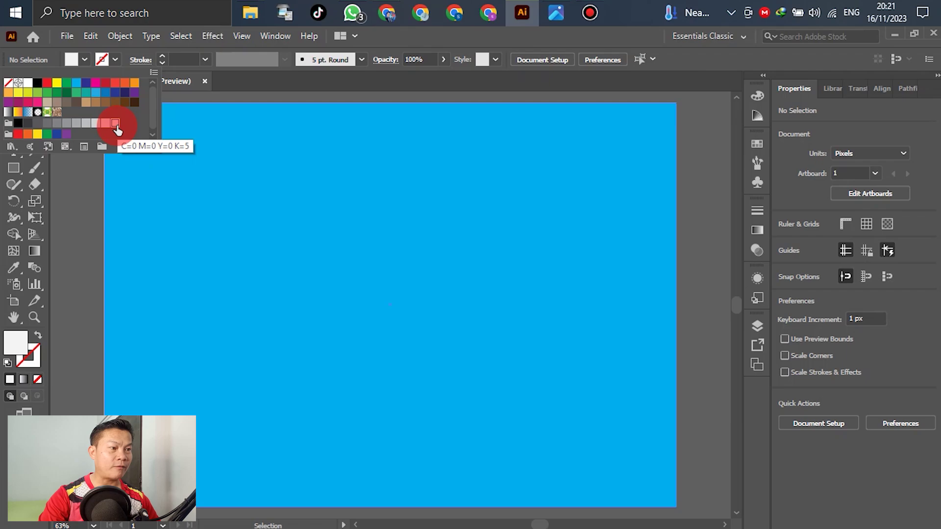
left_click(73, 204)
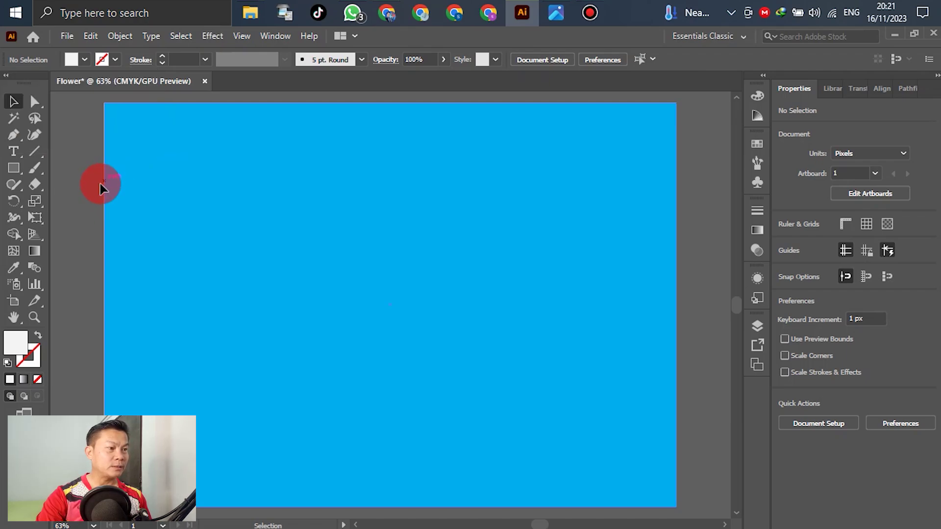
left_click(14, 250)
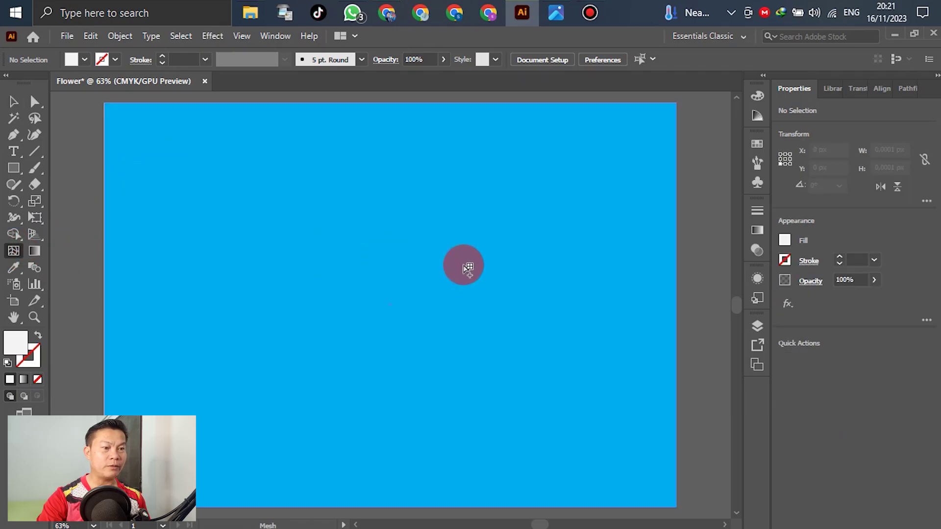
left_click(463, 265)
left_click(316, 314)
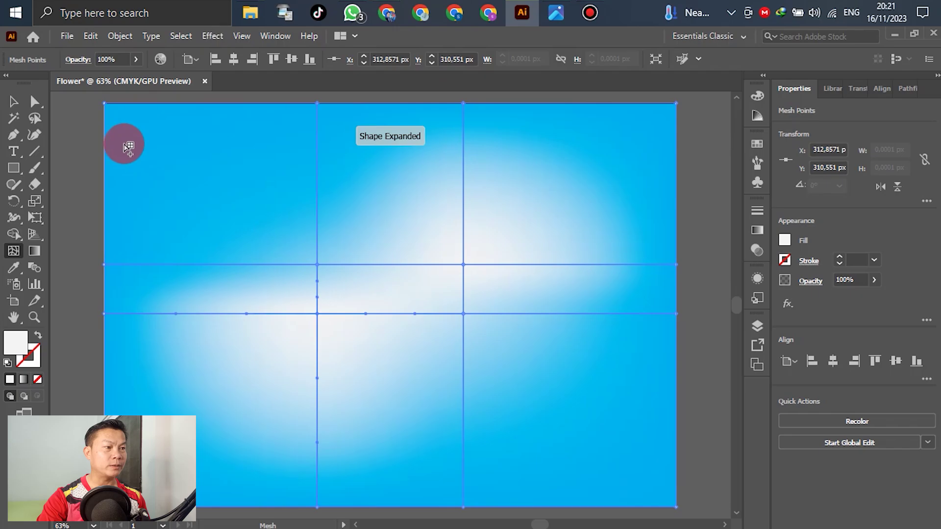
left_click(13, 96)
left_click(14, 101)
left_click(71, 158)
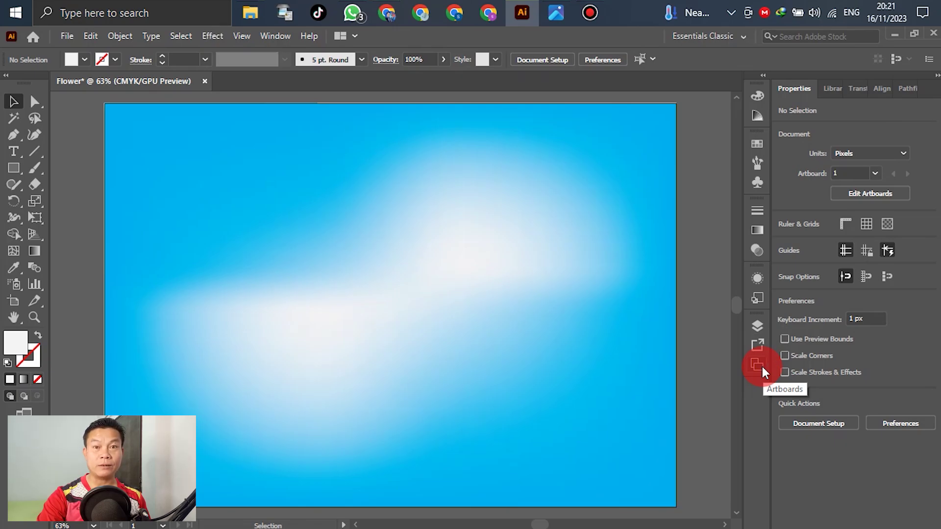
- Rename Layer 1 to Background and lock it
left_click(757, 326)
left_click(647, 343)
double_click(650, 343)
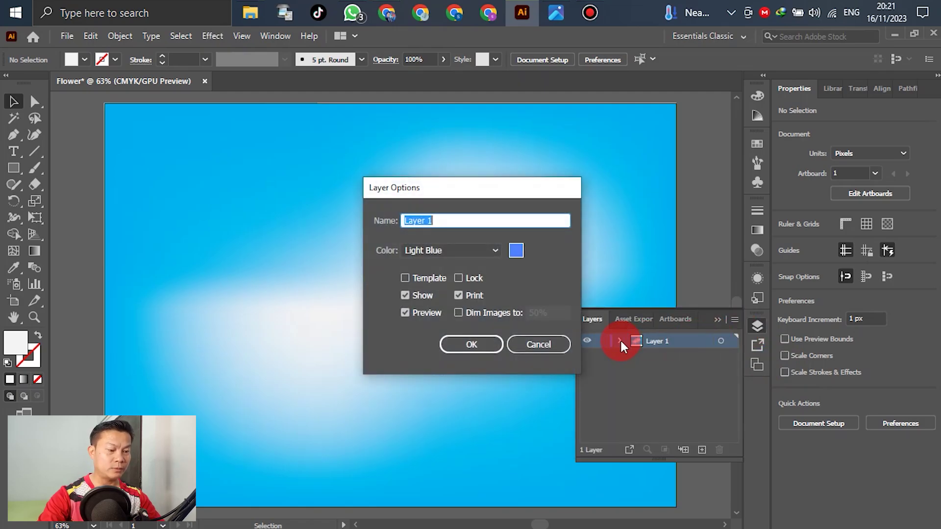
type("Blackgroud")
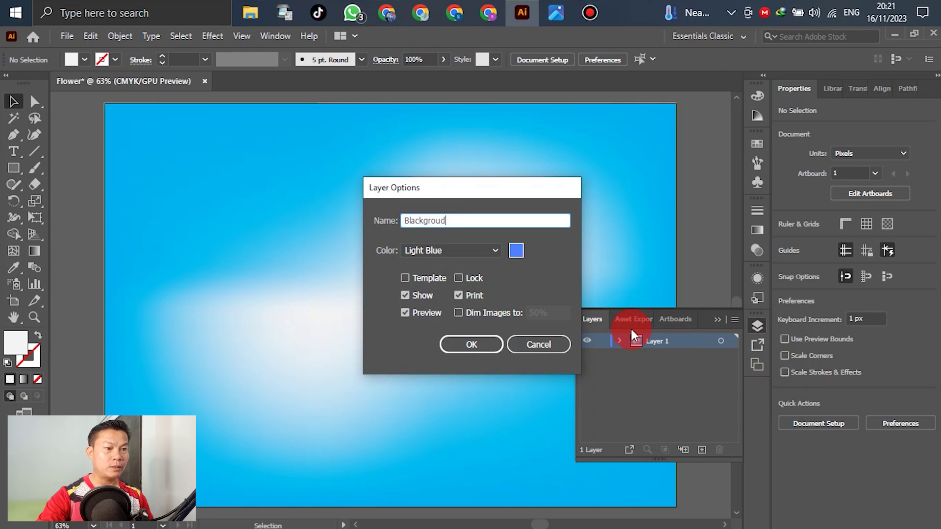
left_click(485, 347)
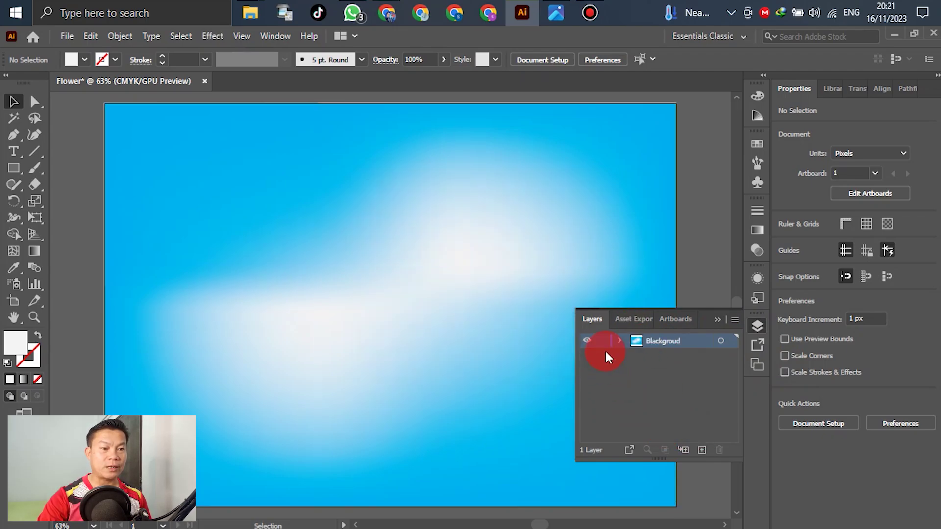
left_click(601, 342)
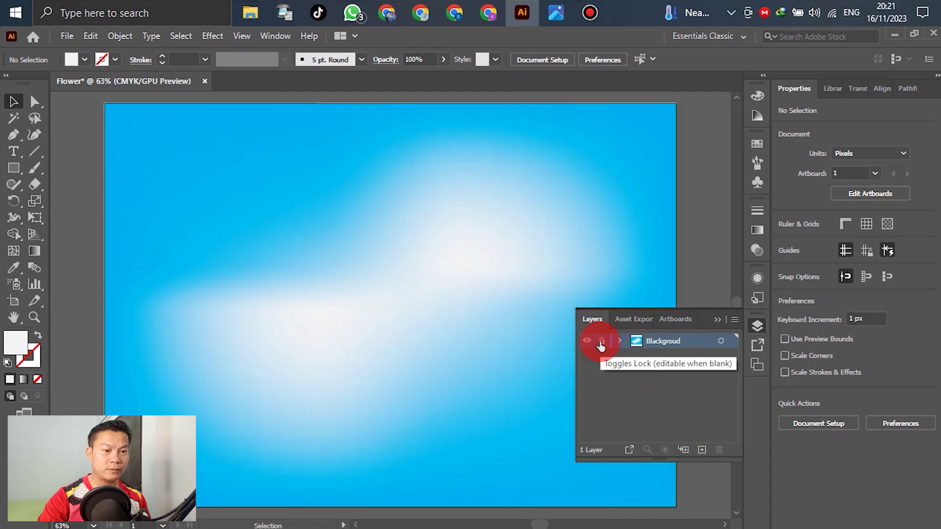
- Add a new layer named 'Flower' above Background and close the Layers panel
left_click(701, 449)
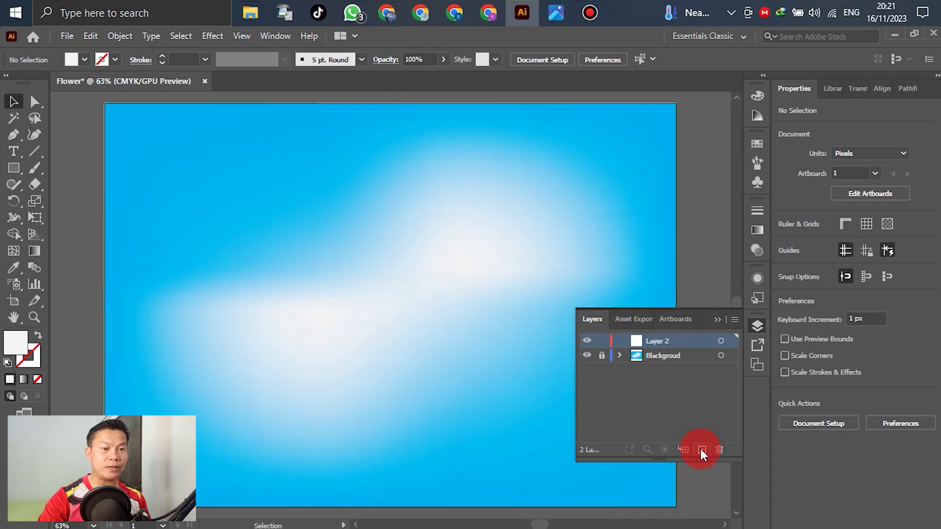
double_click(657, 341)
type("Flow")
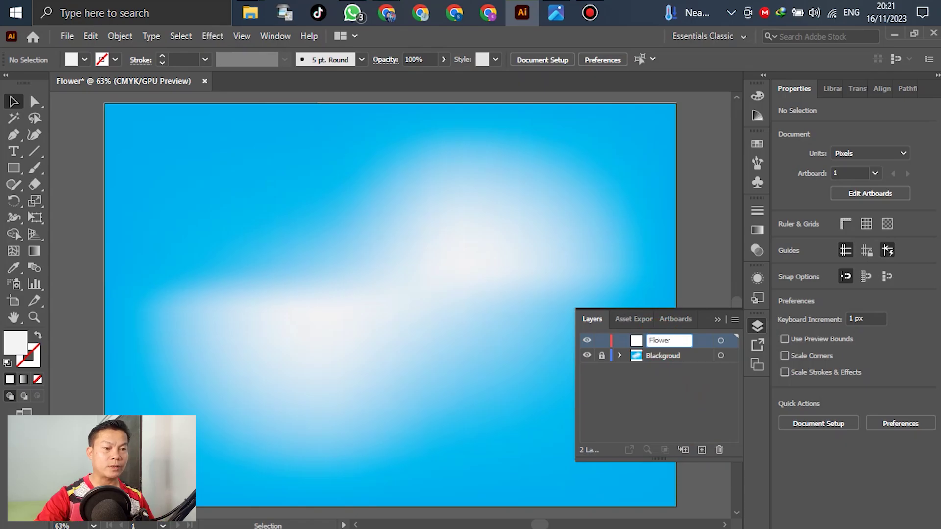
type("er")
left_click(658, 343)
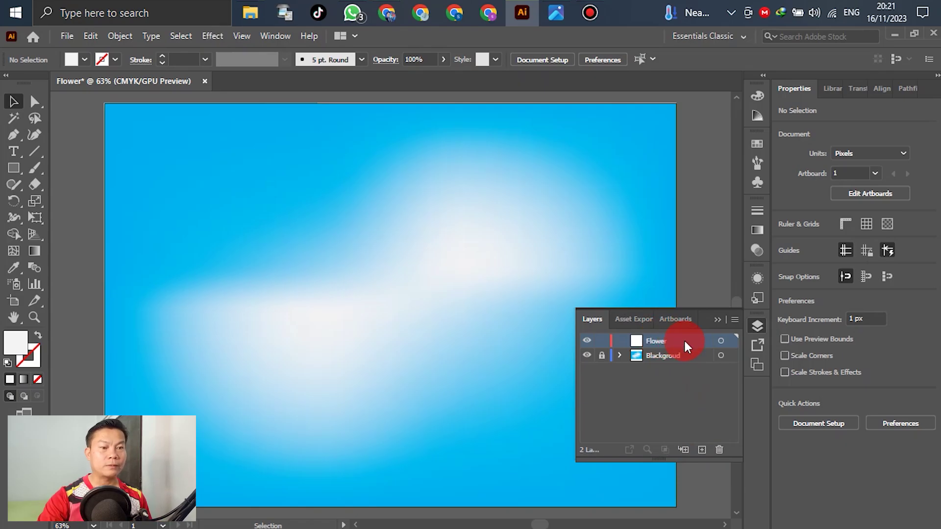
left_click(755, 325)
scroll(611, 275, "down", 1)
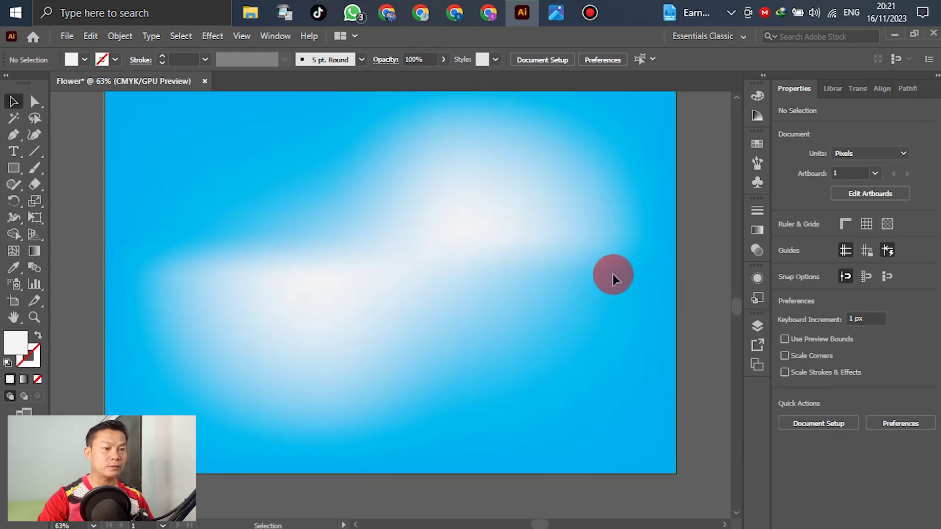
- Switch to the Star Tool from the Rectangle tool group
scroll(541, 270, "up", 1)
scroll(537, 267, "down", 2)
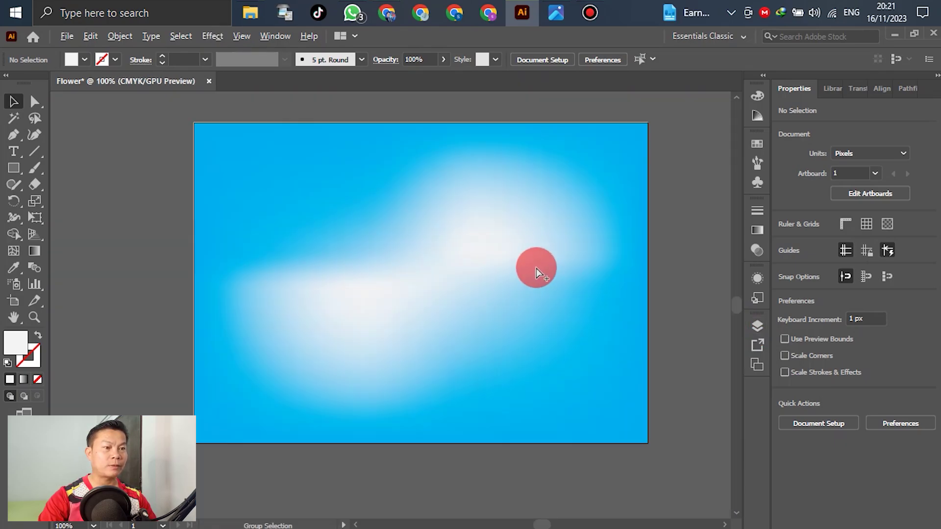
scroll(537, 261, "up", 2)
scroll(441, 257, "down", 1)
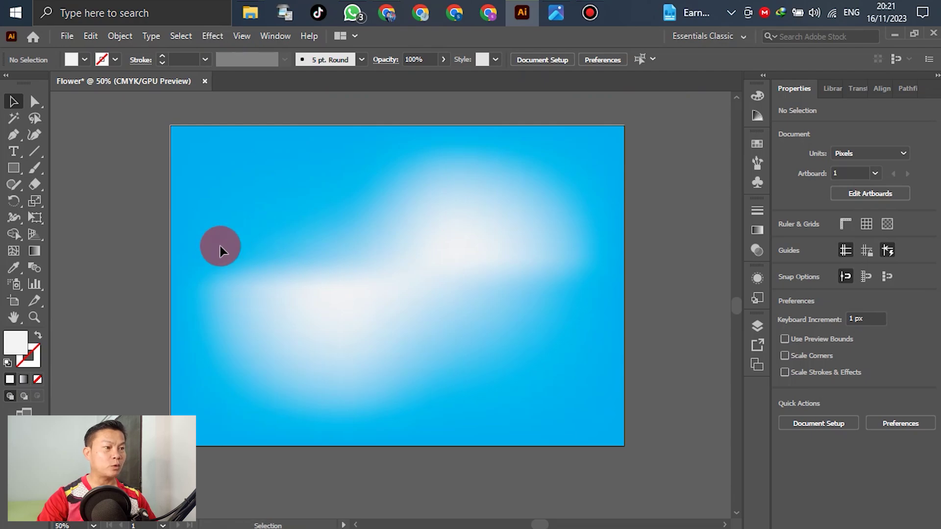
left_click(14, 169)
left_click_drag(14, 176, 85, 243)
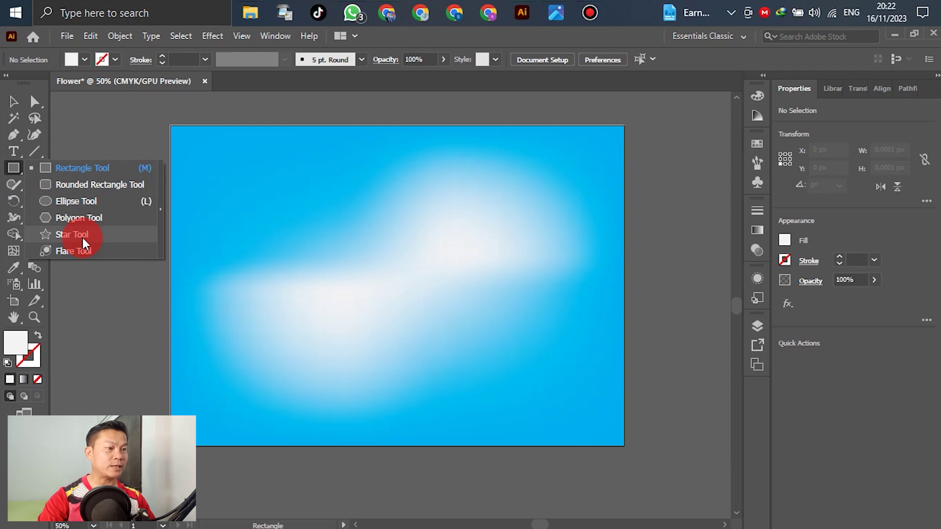
left_click_drag(83, 240, 81, 238)
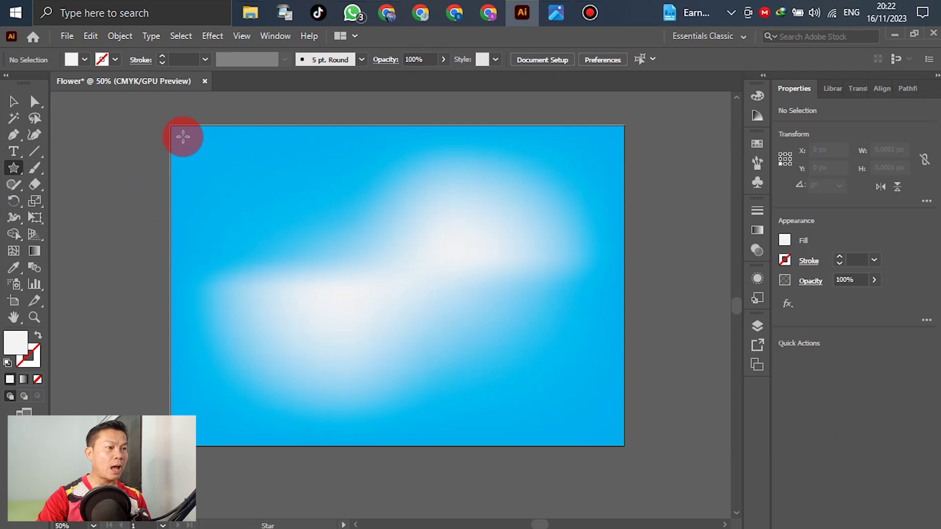
- Set the fill to None and the stroke to a blue swatch
left_click(81, 67)
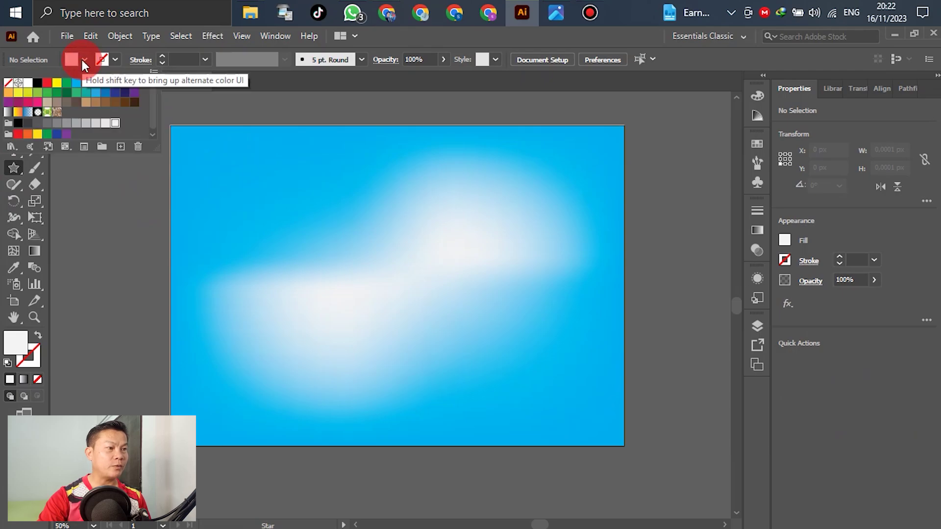
left_click(8, 83)
left_click(116, 60)
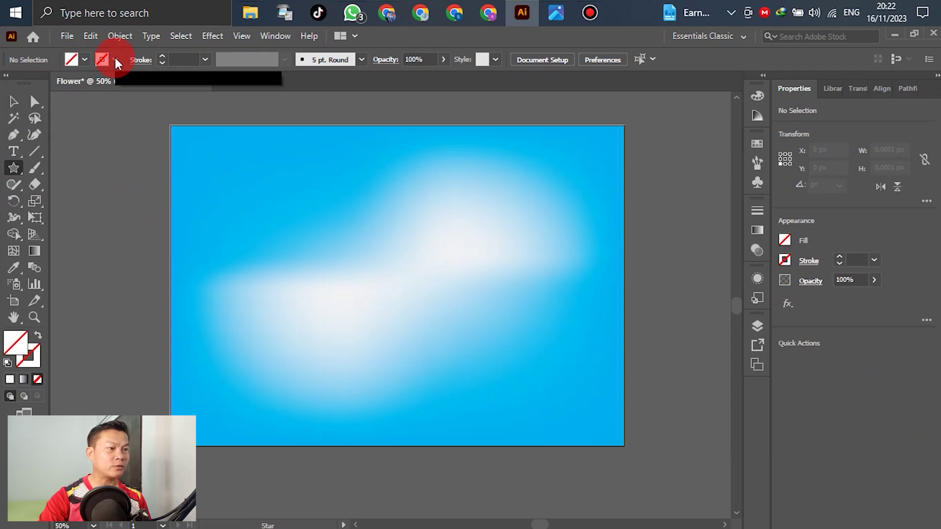
left_click(115, 60)
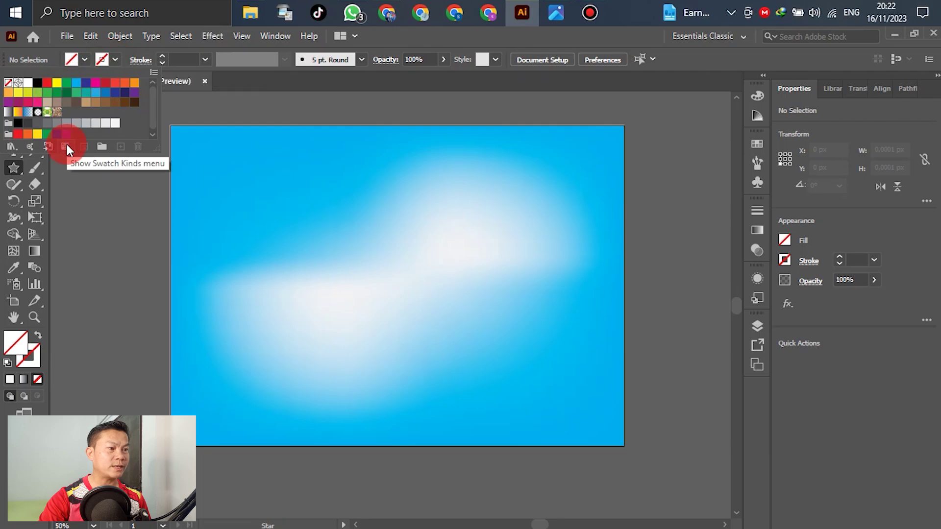
left_click(85, 84)
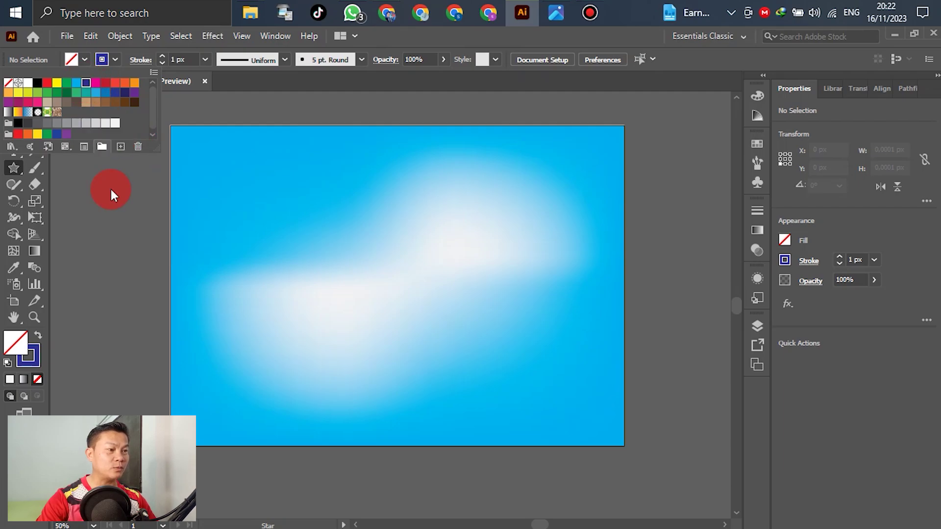
left_click(20, 176)
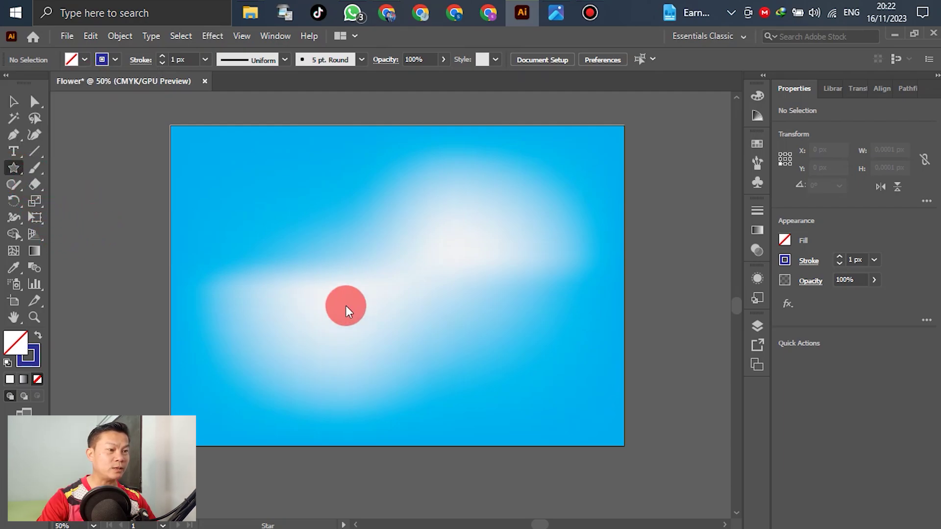
- Create a 20-point star with Radius 1 250 px and Radius 2 170 px
left_click(334, 253)
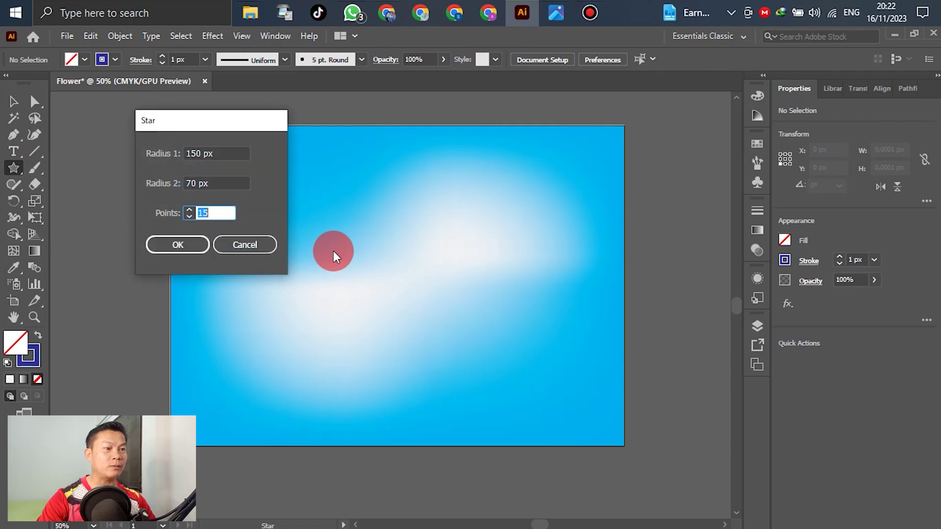
double_click(209, 153)
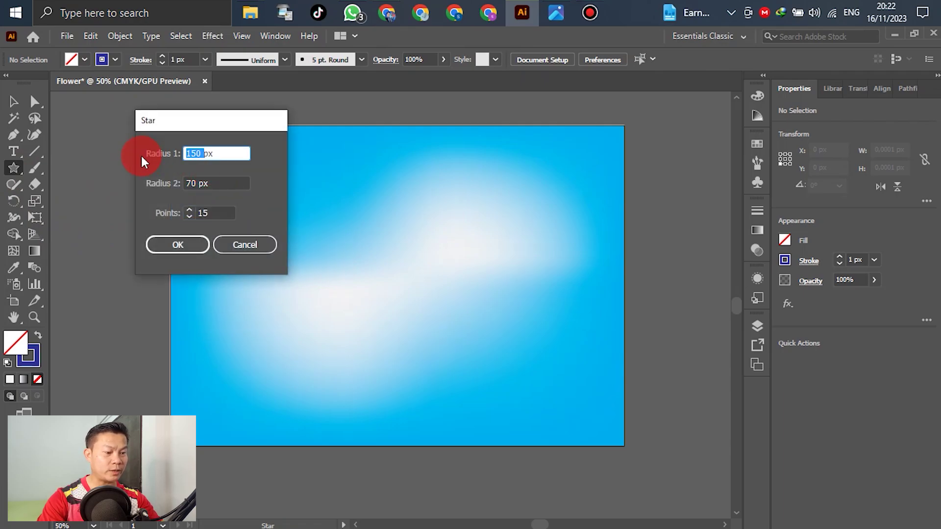
type("250")
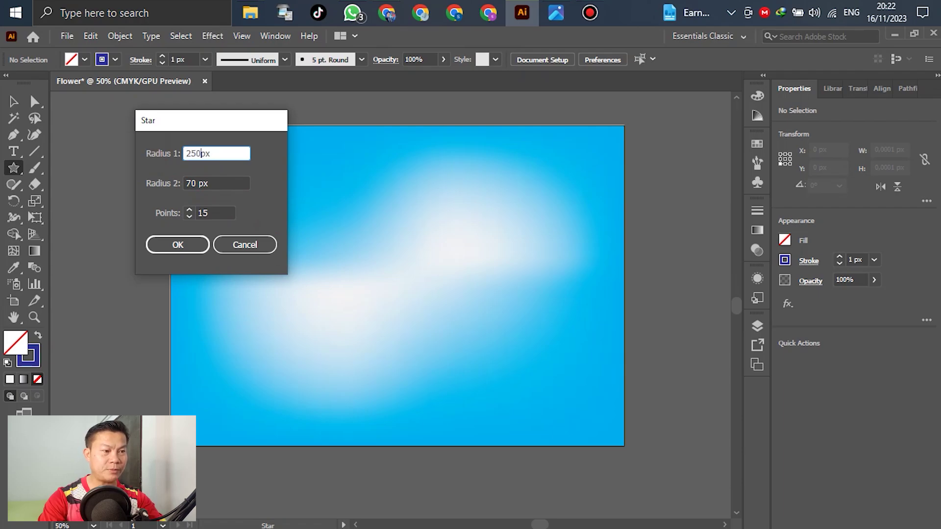
left_click(213, 194)
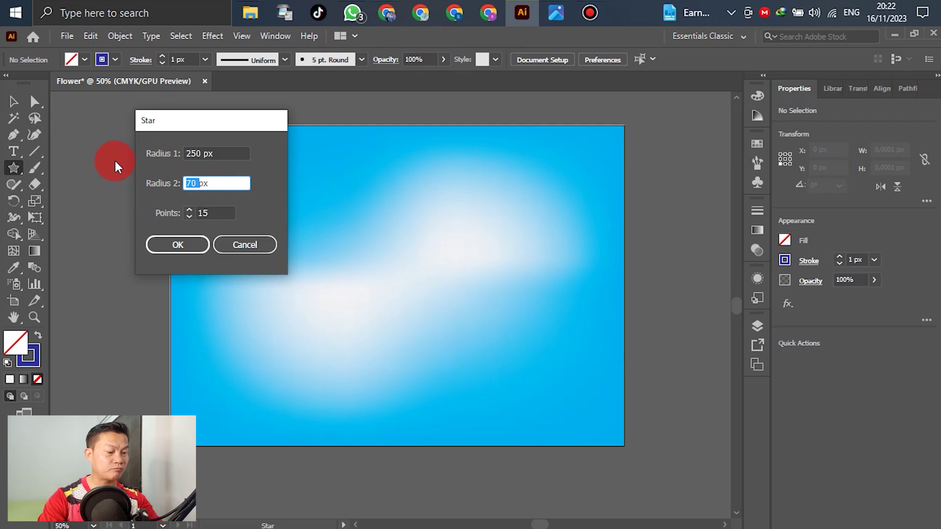
type("170")
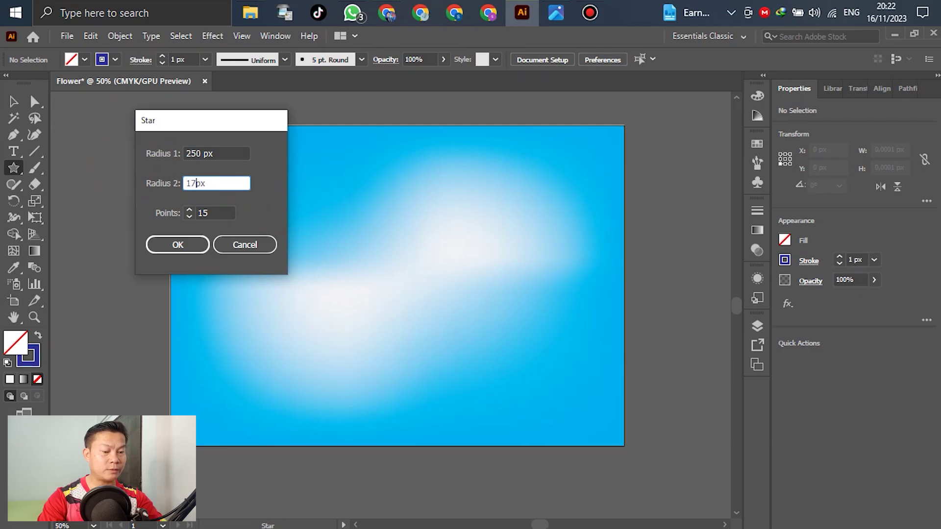
left_click(213, 216)
type("20")
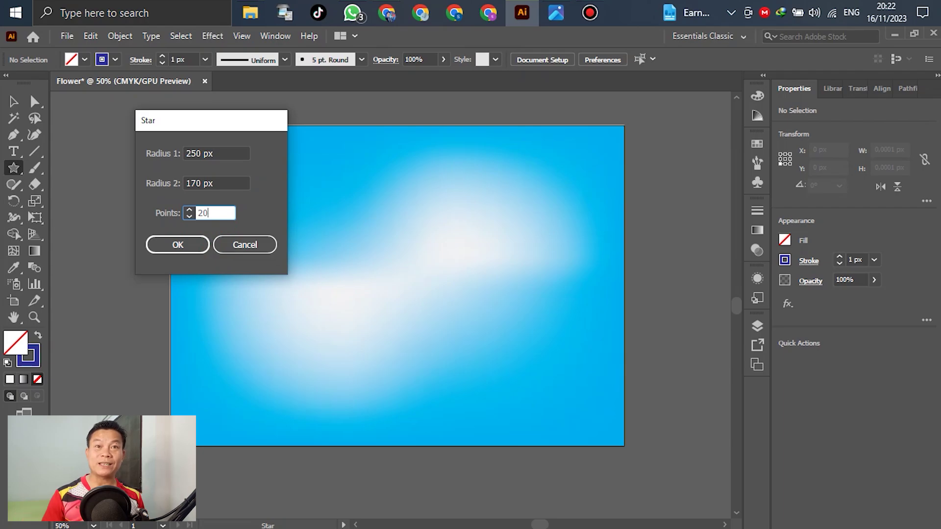
left_click(171, 222)
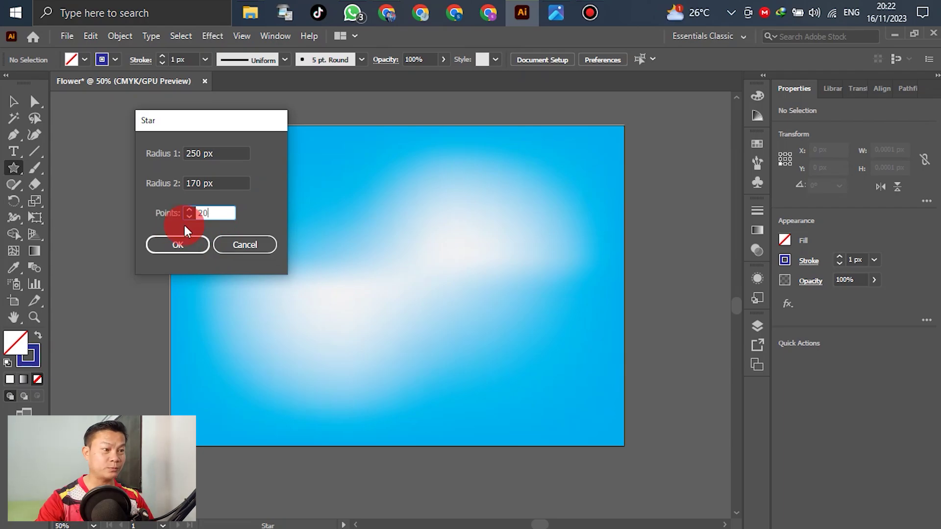
left_click(182, 243)
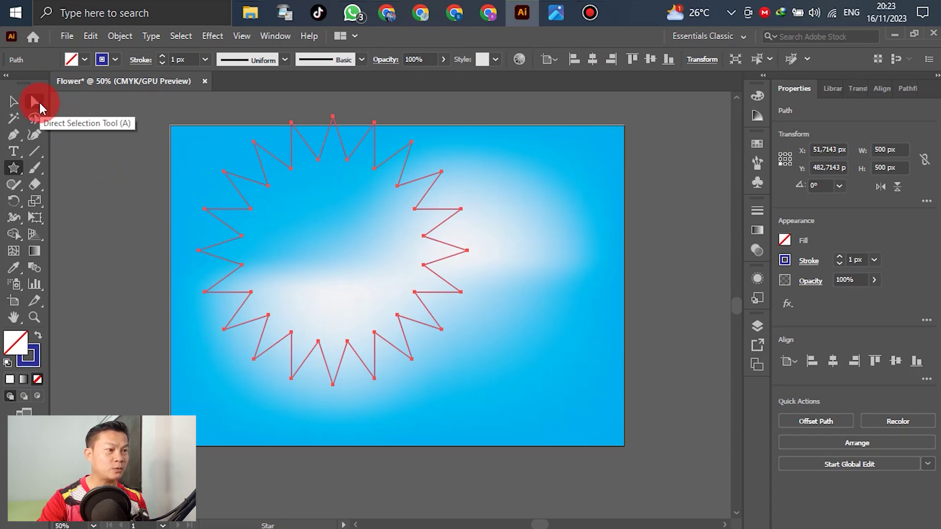
- Scale the star to about 250 px and centre it horizontally and vertically on the artboard
left_click(20, 105)
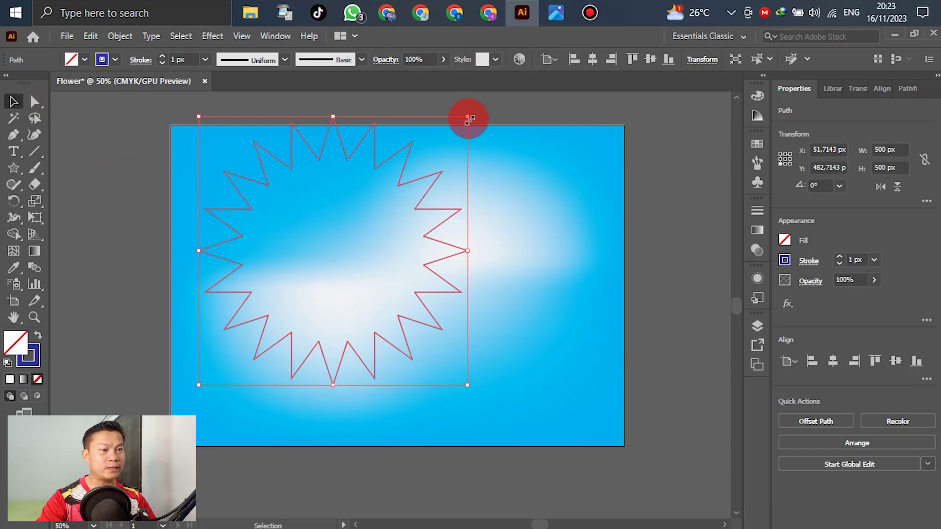
left_click_drag(469, 118, 400, 179)
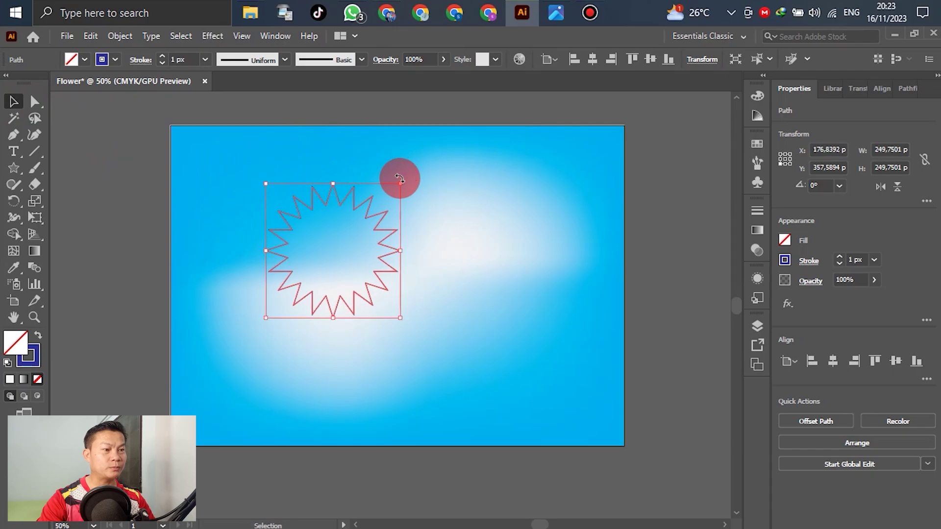
left_click(593, 59)
left_click(651, 58)
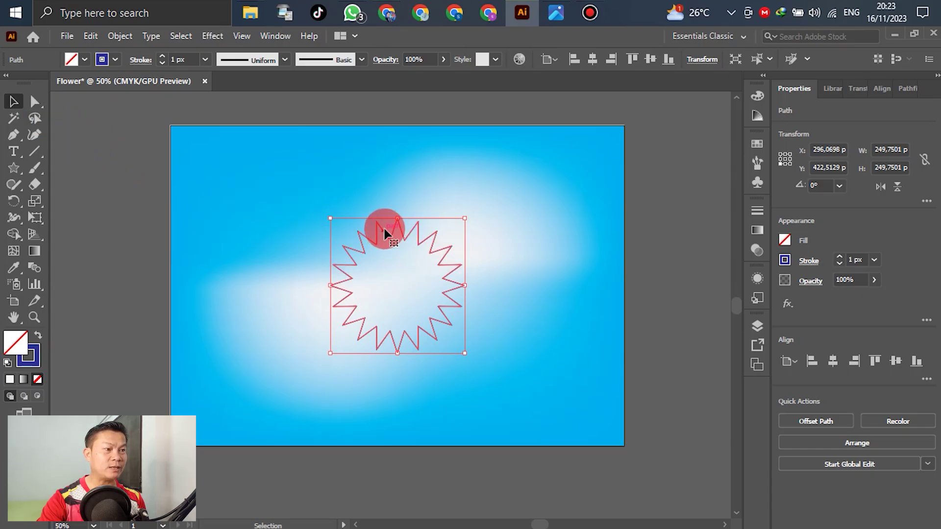
- Round all the star's corners into a wavy edge
left_click(35, 101)
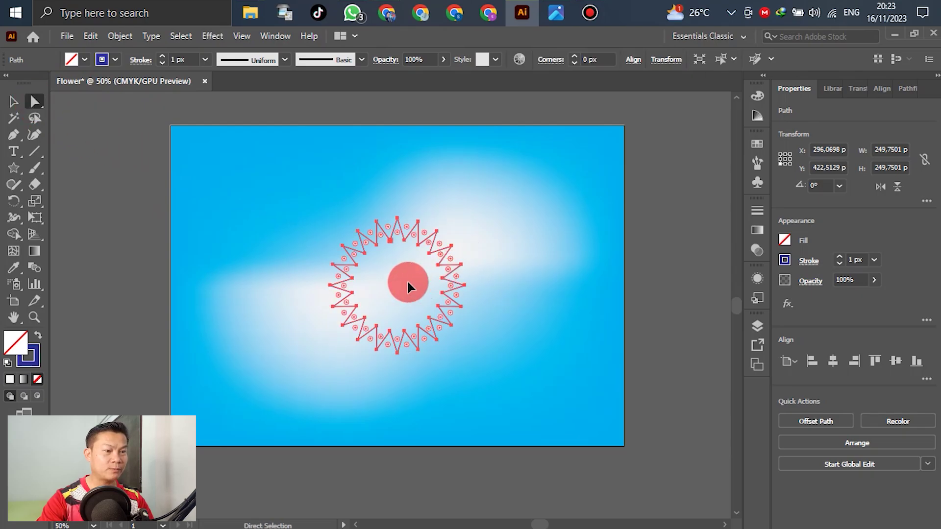
scroll(408, 287, "up", 2)
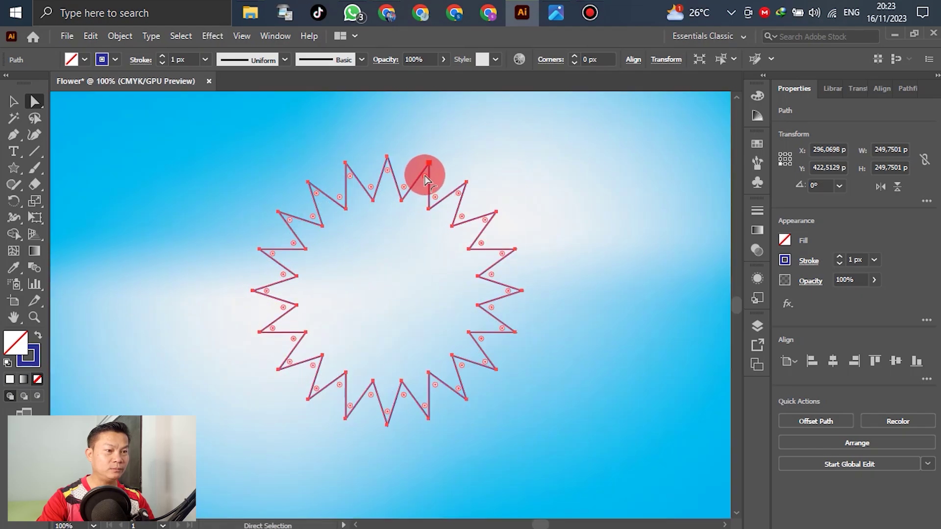
left_click_drag(425, 175, 420, 191)
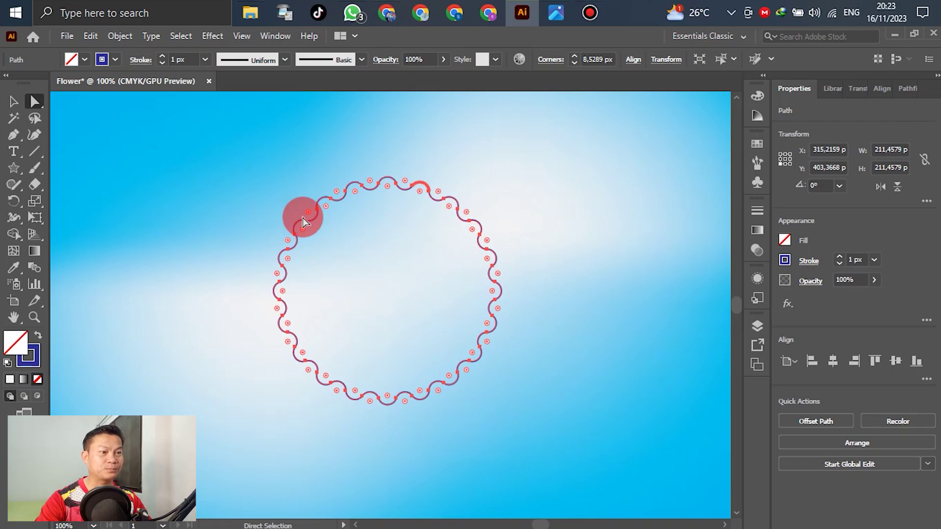
scroll(303, 218, "down", 1)
scroll(321, 222, "down", 2)
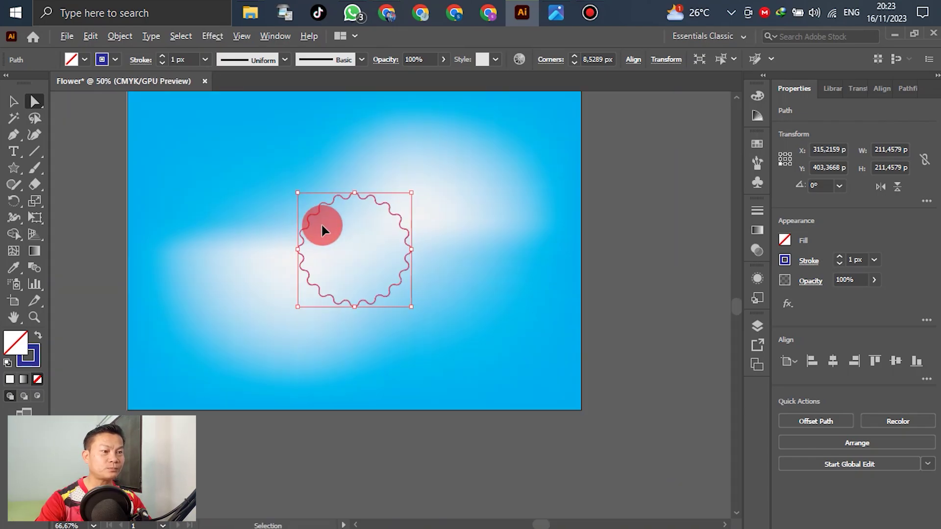
- Shrink the wavy ring to about 26.4 px and deselect it
left_click(15, 102)
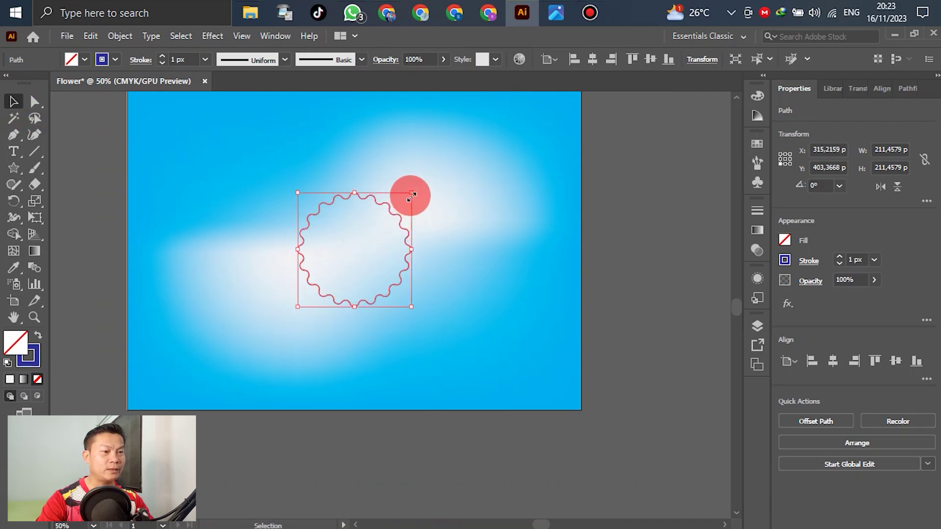
mouse_move(412, 192)
left_mouse_down()
mouse_move(384, 208)
mouse_move(364, 242)
left_mouse_up()
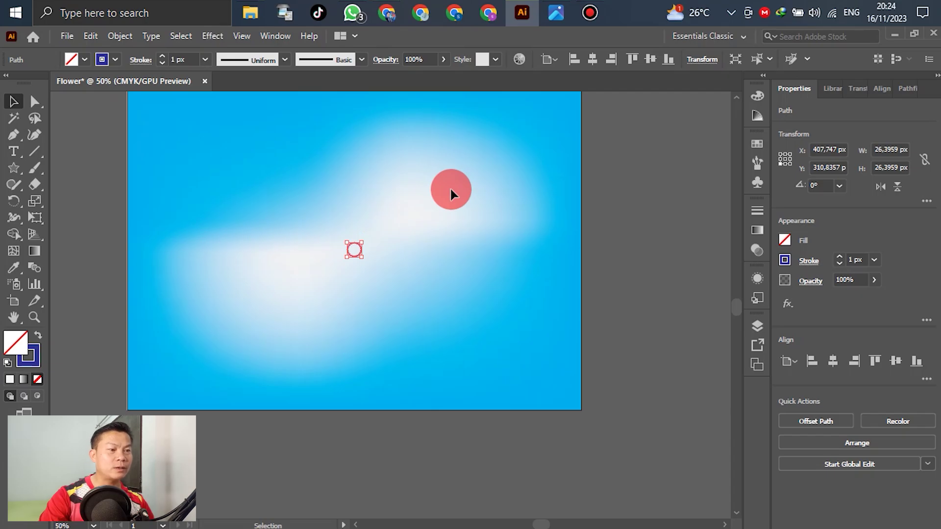
scroll(450, 191, "up", 2)
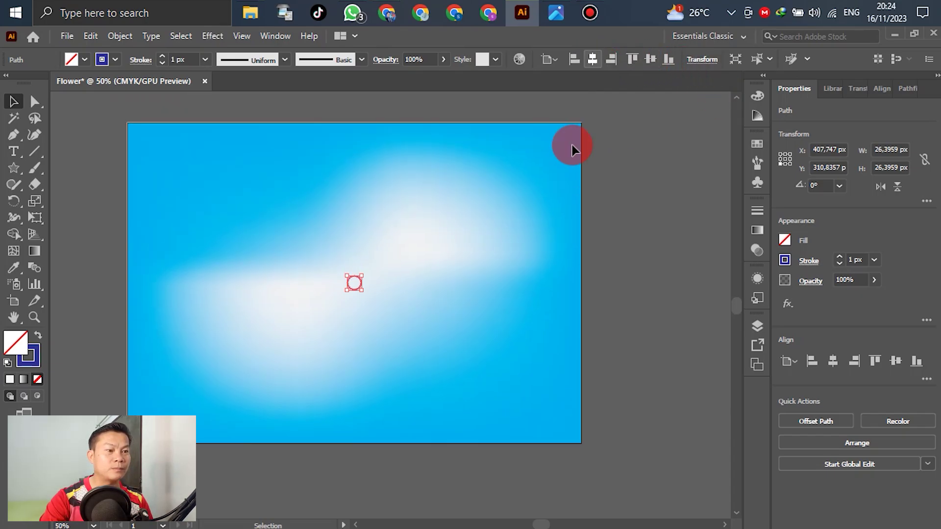
left_click(678, 218)
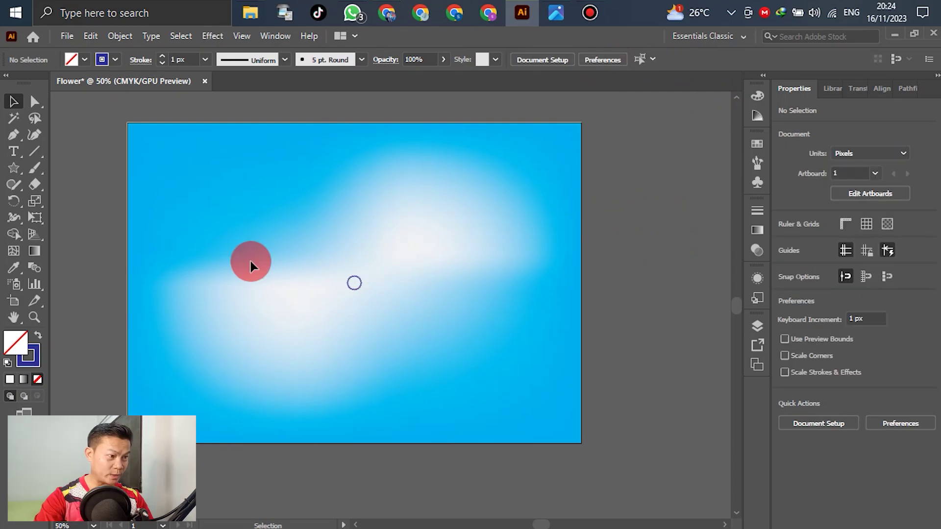
- Create a 25-point star with radii 200 px and 140 px, then swap its fill and stroke
left_click(16, 171)
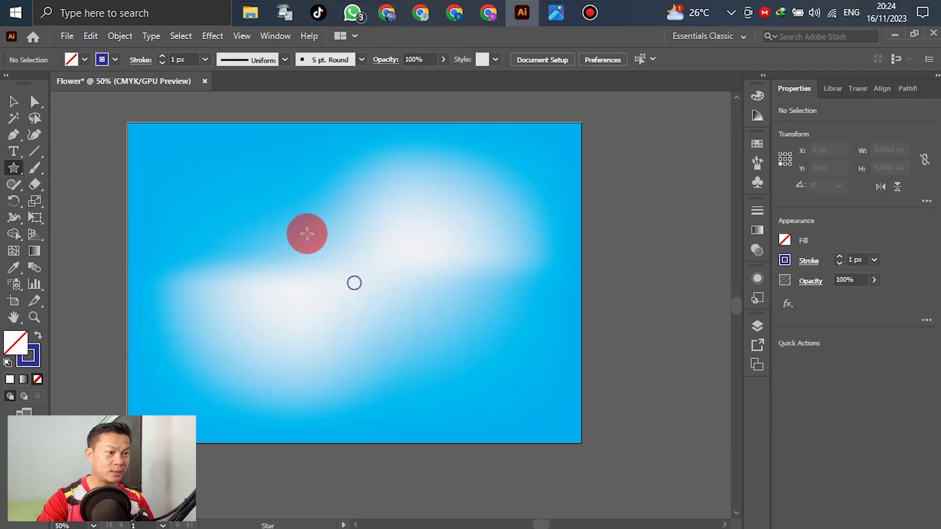
left_click(266, 222)
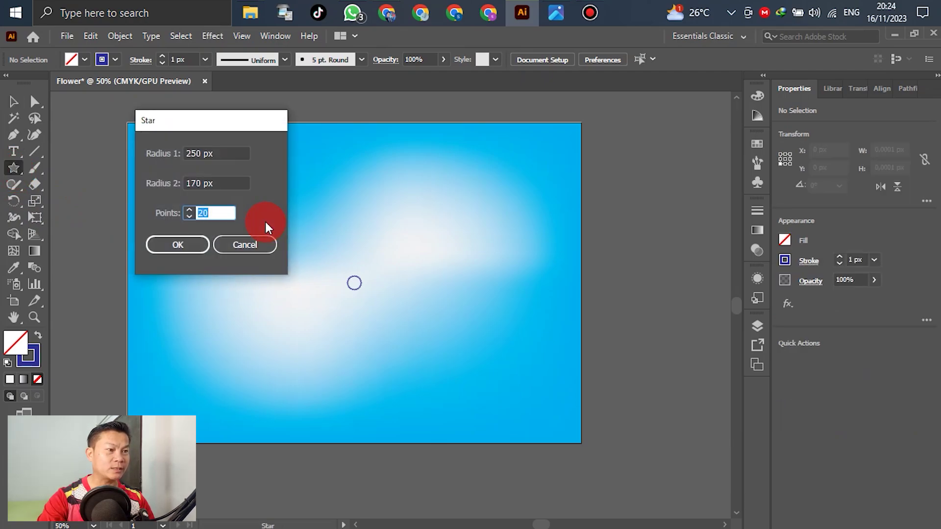
left_click(202, 154)
type("200")
left_click_drag(204, 183, 144, 189)
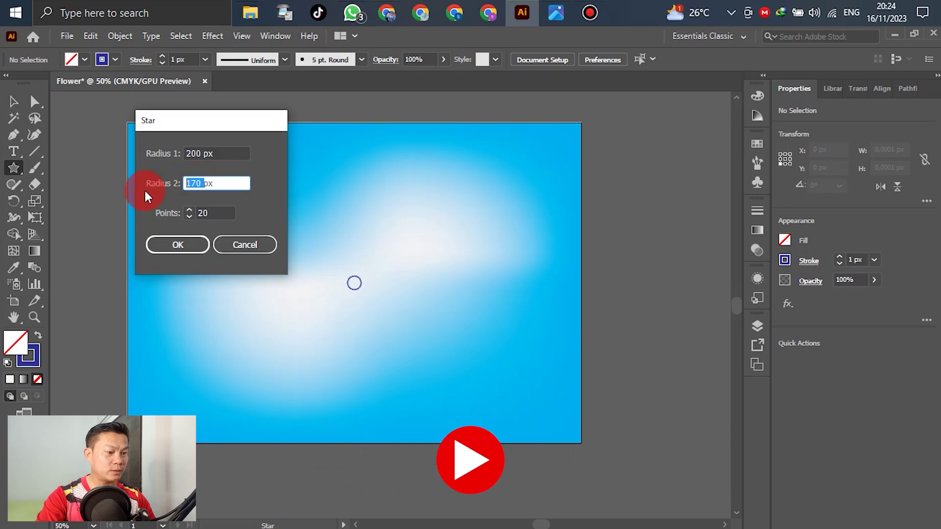
type("140")
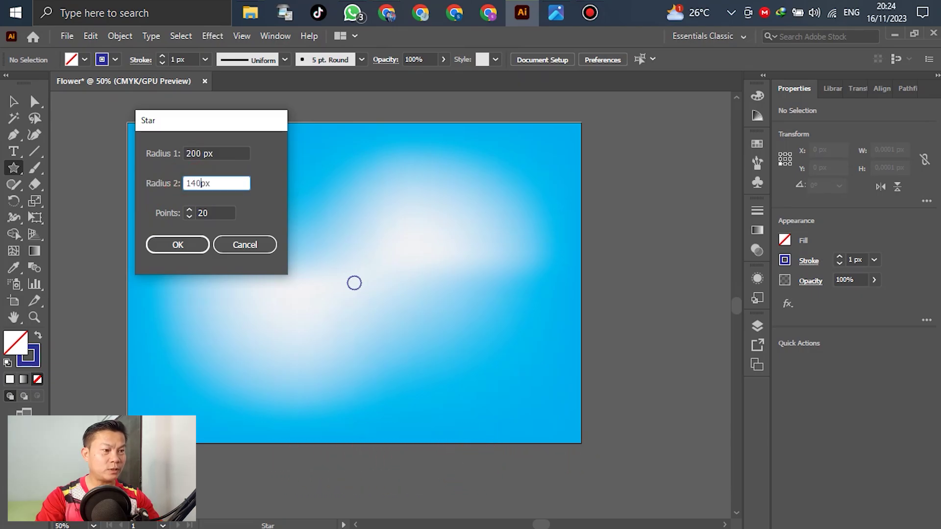
left_click(210, 212)
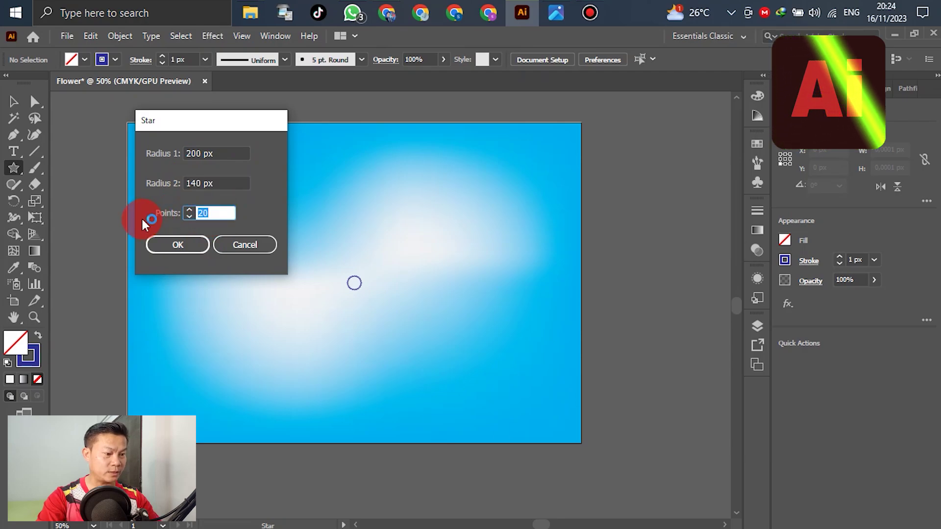
type("25")
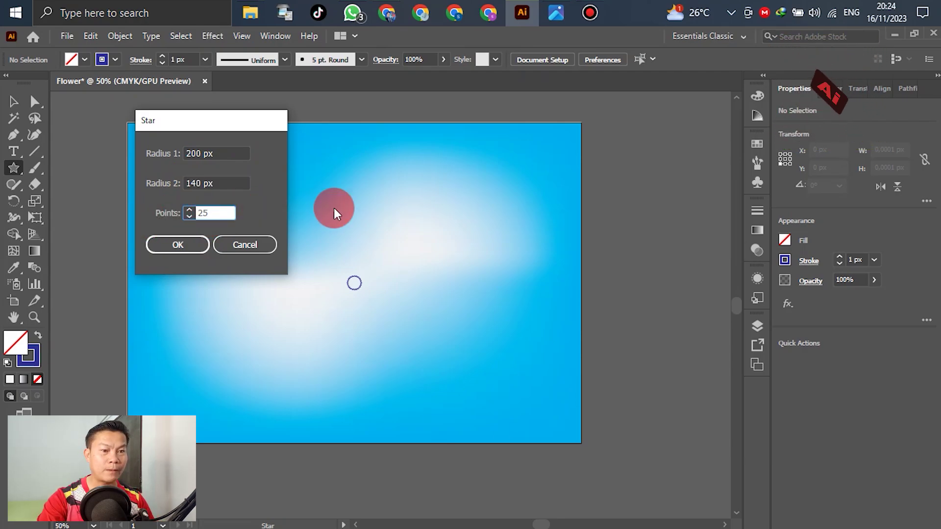
left_click(175, 243)
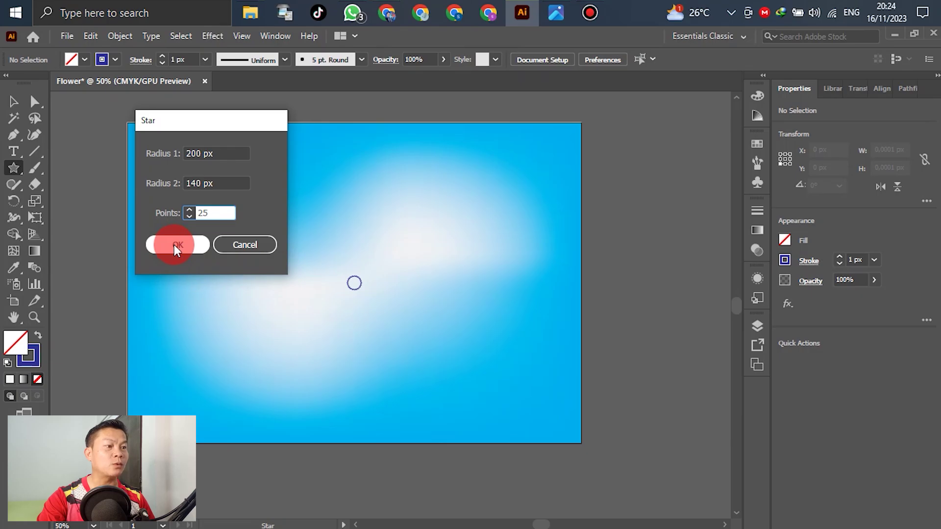
left_click(37, 334)
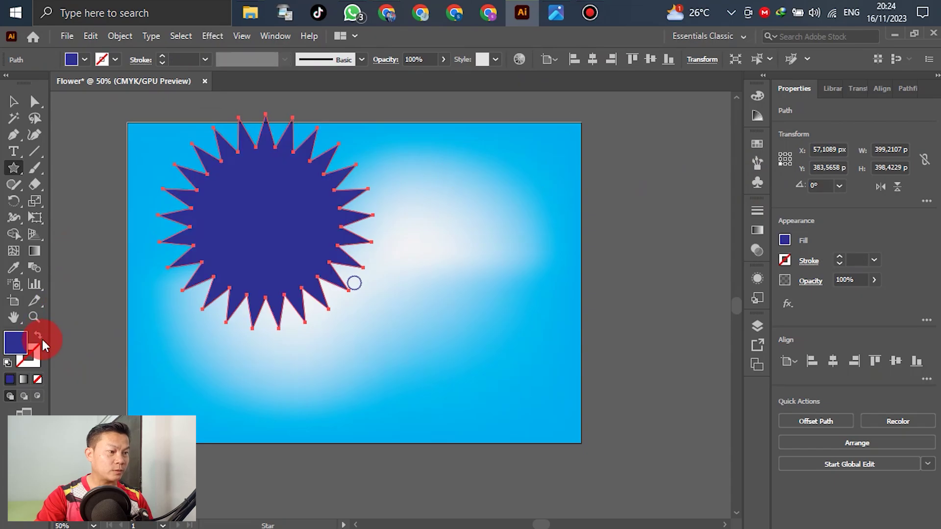
- Remove the star's fill and give its outline the orange-yellow gradient swatch
left_click(41, 336)
left_click(13, 104)
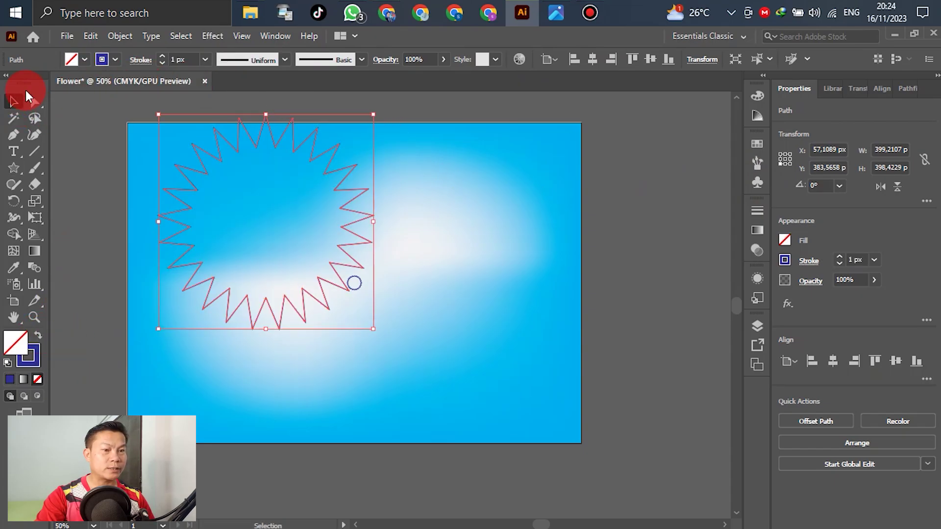
left_click(784, 260)
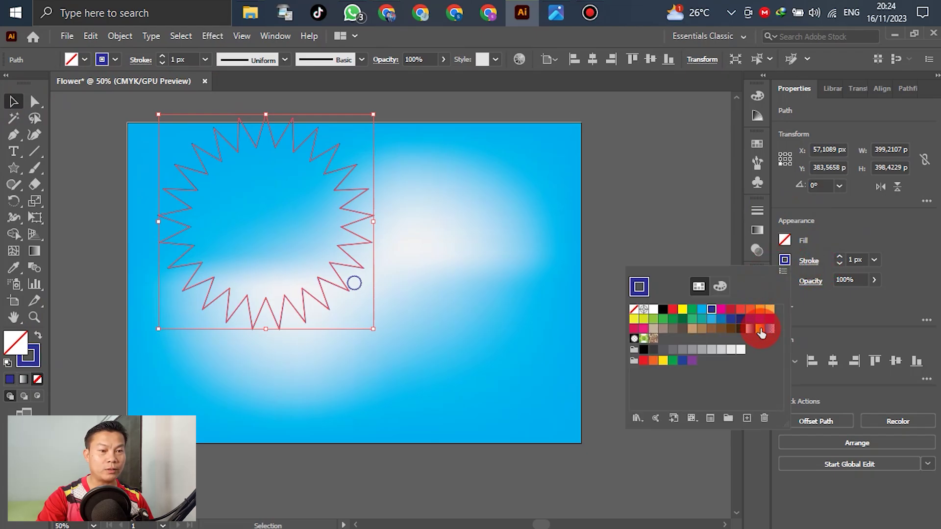
left_click(759, 329)
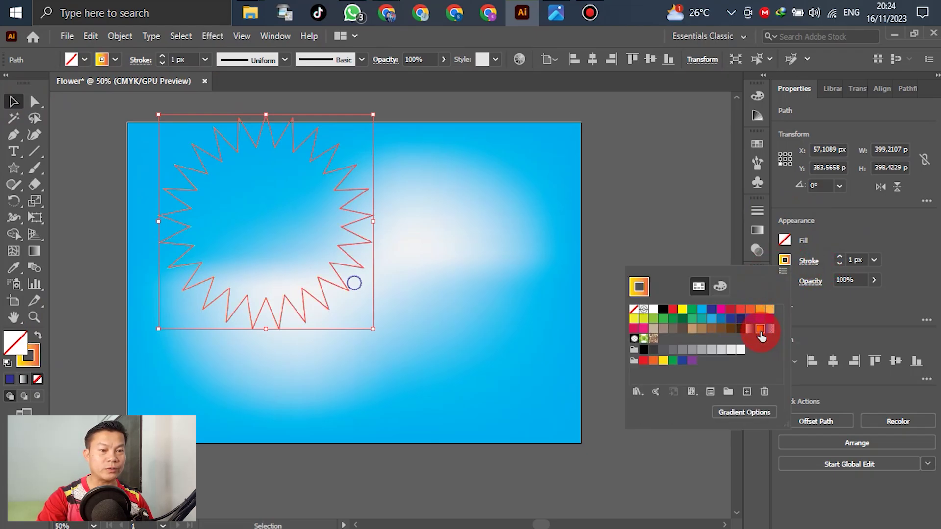
left_click(349, 259)
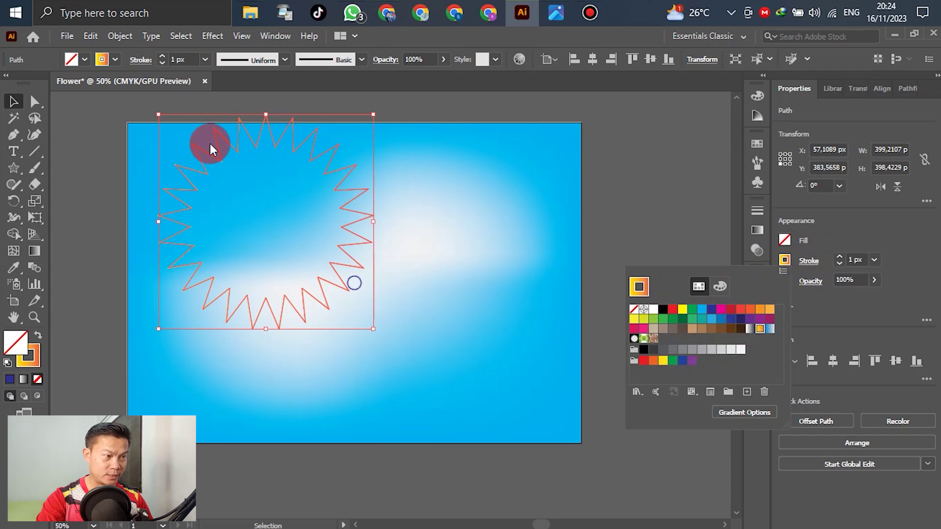
left_click(14, 101)
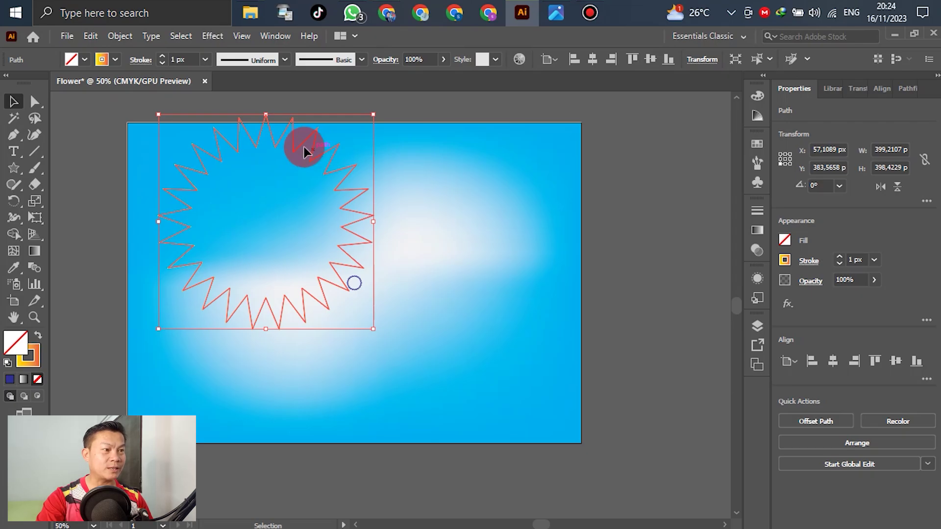
- Round all the 25-point star's corners into smooth waves, forming a ring about 351.8 × 351.1 px
left_click(36, 102)
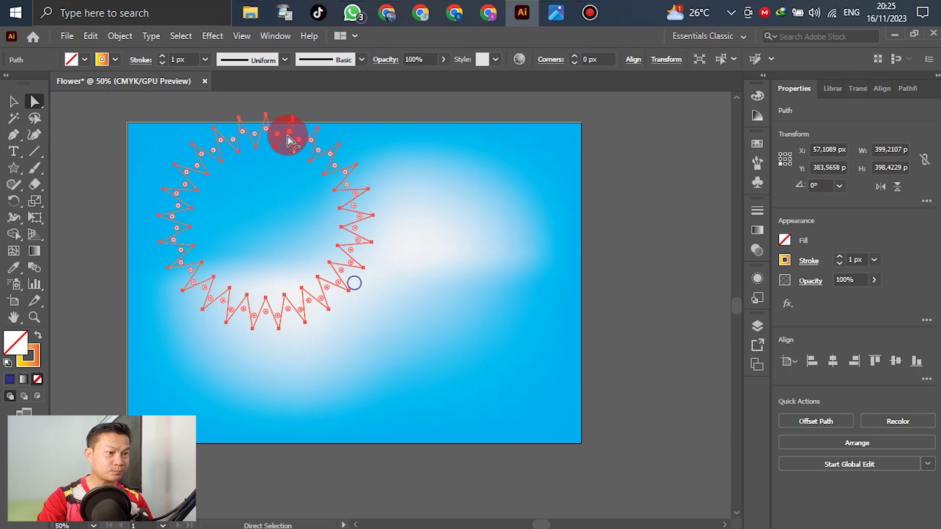
left_click_drag(290, 132, 288, 139)
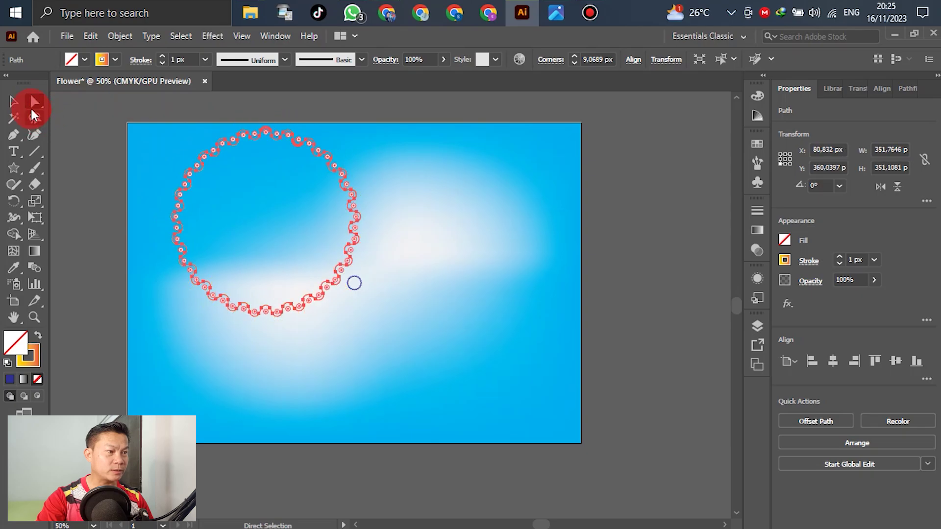
left_click(14, 103)
left_click(173, 212)
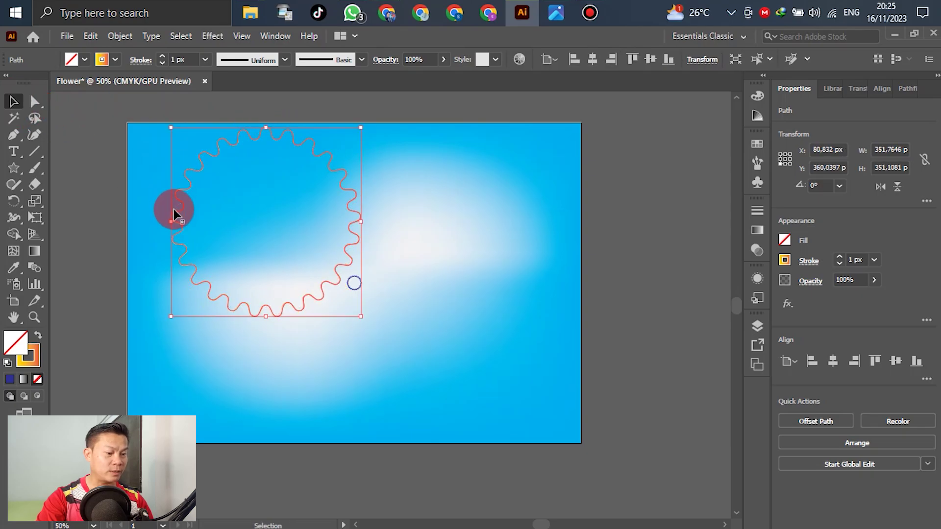
scroll(198, 143, "up", 4)
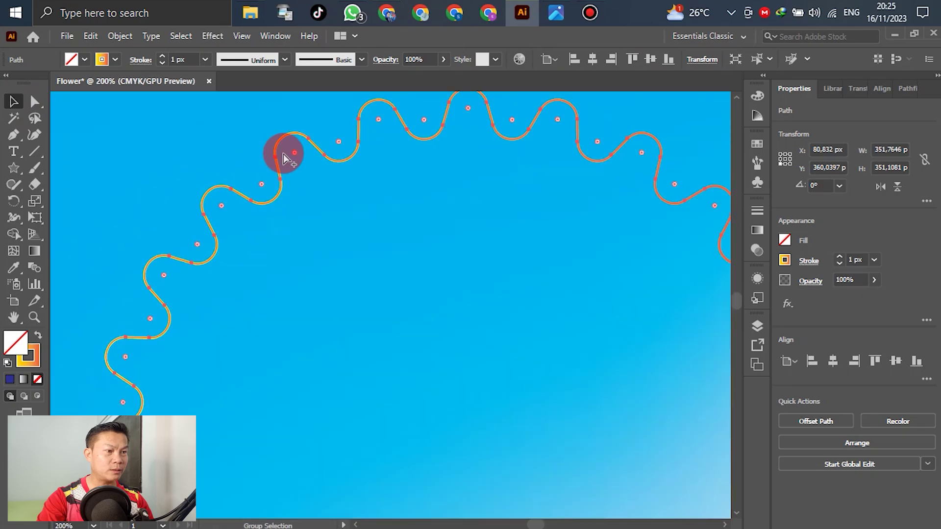
scroll(286, 156, "down", 3)
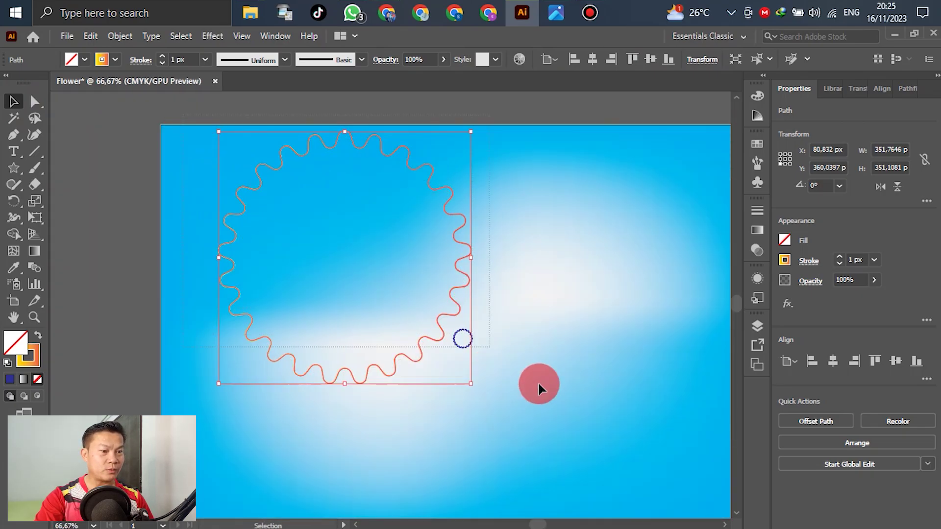
- Align the small circle and wavy ring on both horizontal and vertical centres, then select both
key("ctrl+a")
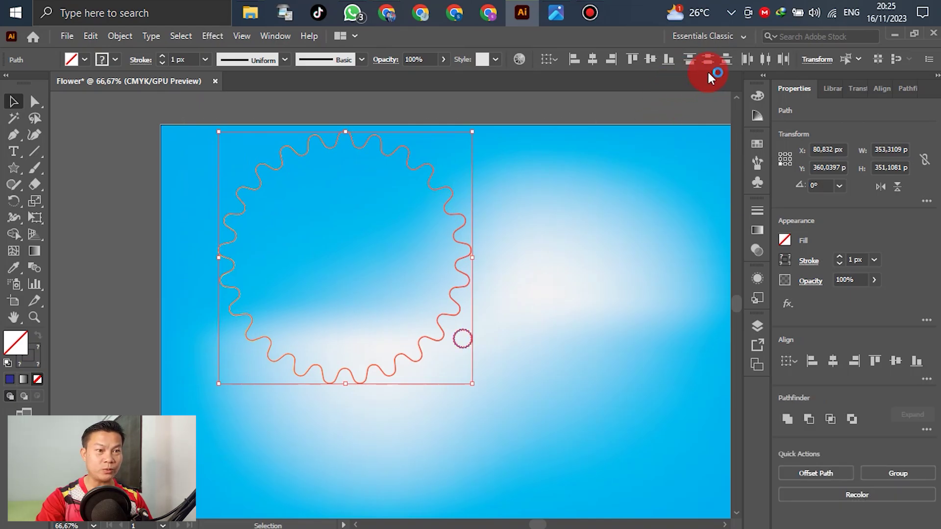
left_click(592, 59)
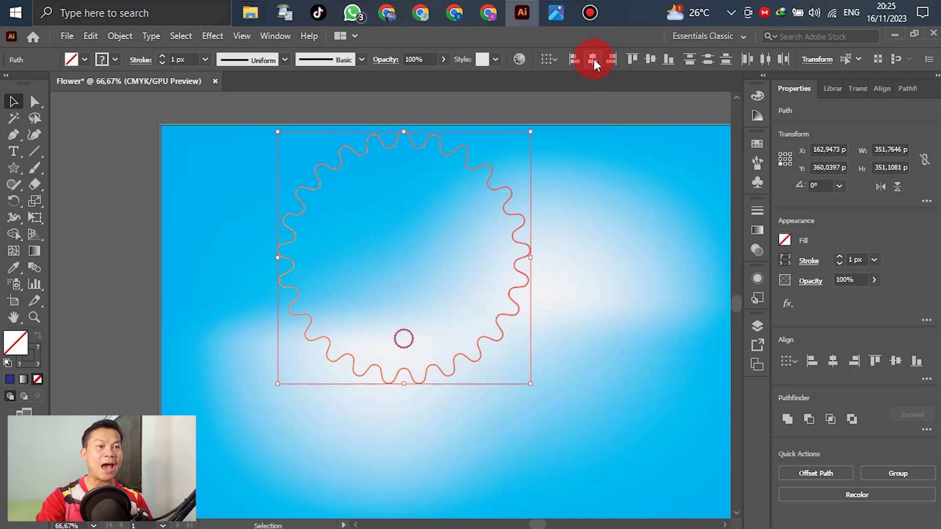
left_click(651, 59)
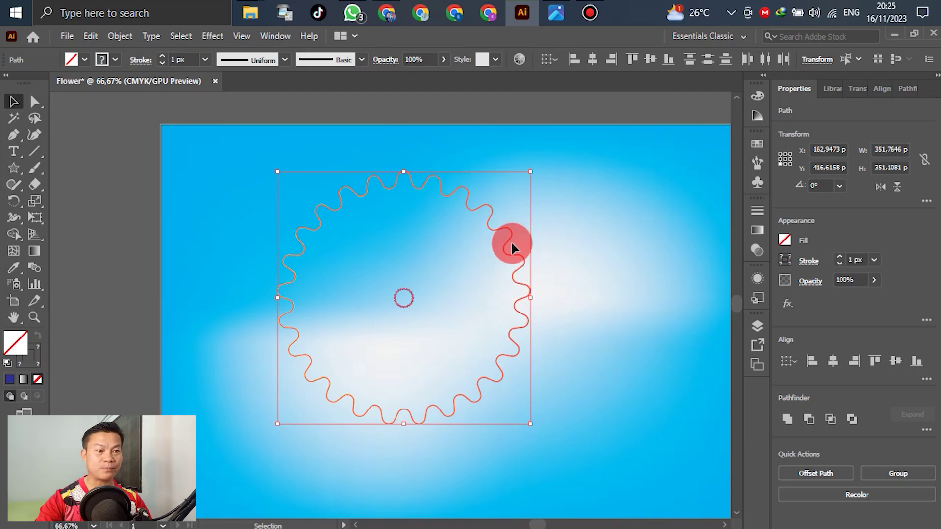
left_click_drag(224, 137, 453, 331)
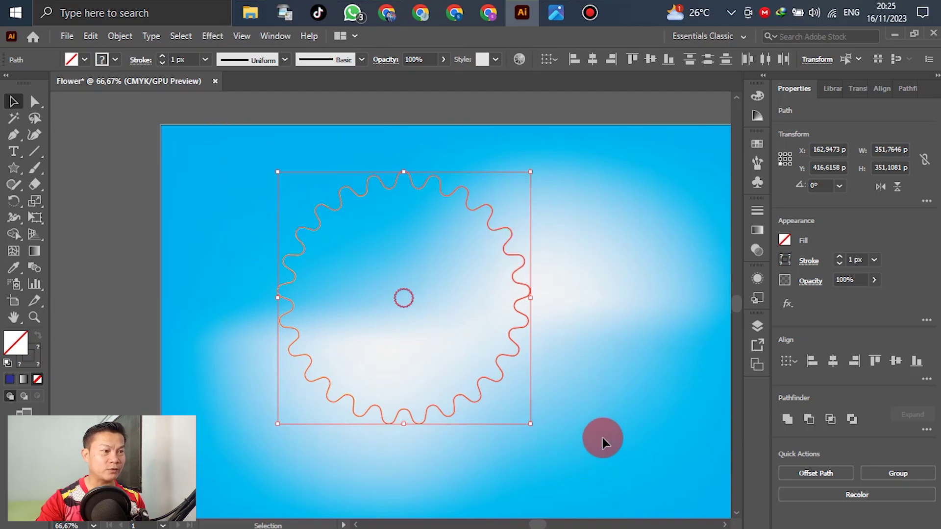
left_click(120, 35)
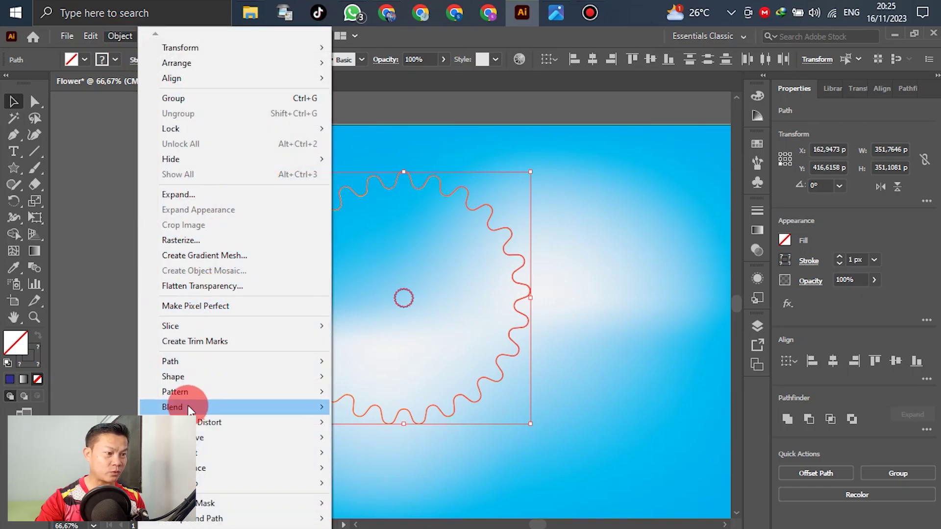
- Set the blend spacing for the two wavy circles to Specified Steps with 200 steps
mouse_move(189, 409)
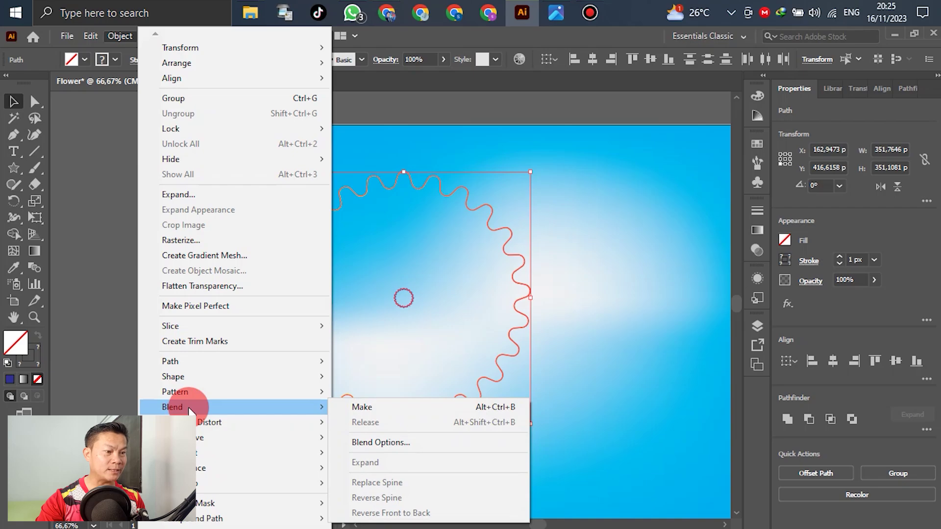
left_click(402, 444)
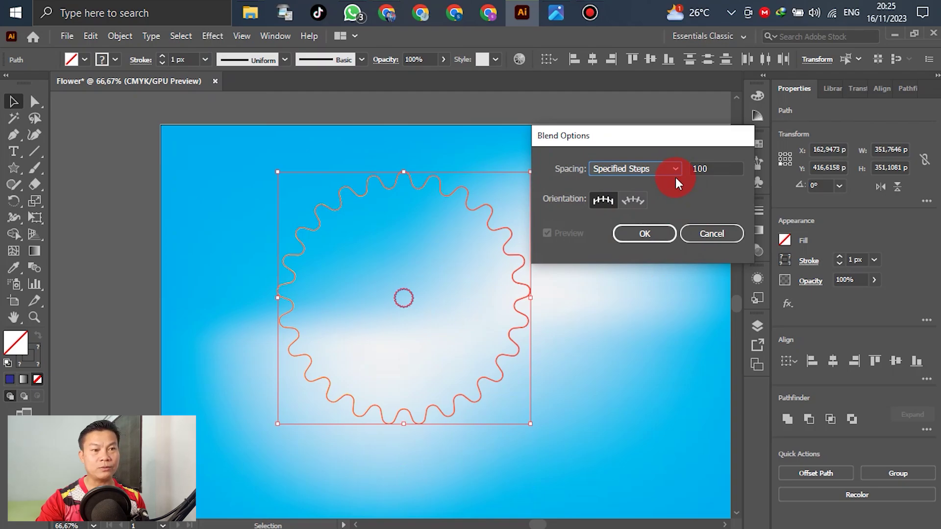
left_click(658, 171)
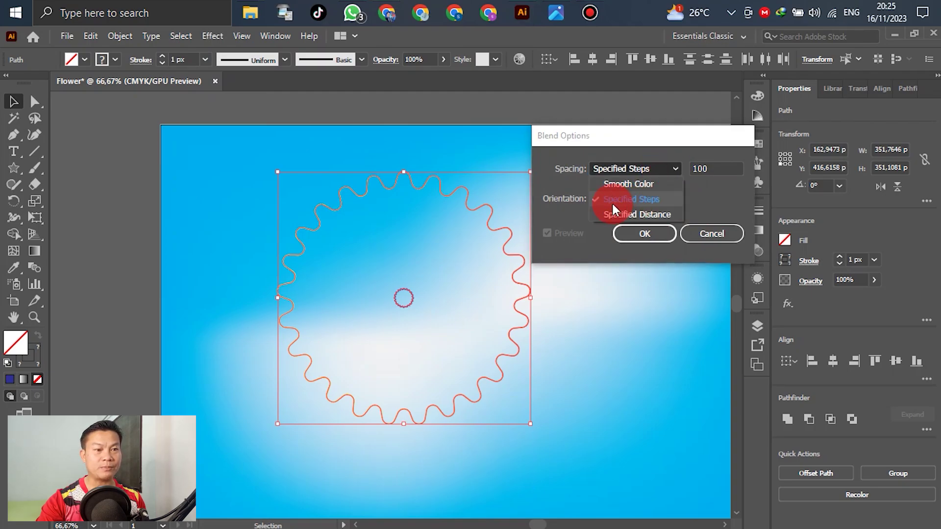
left_click(668, 173)
left_click(706, 168)
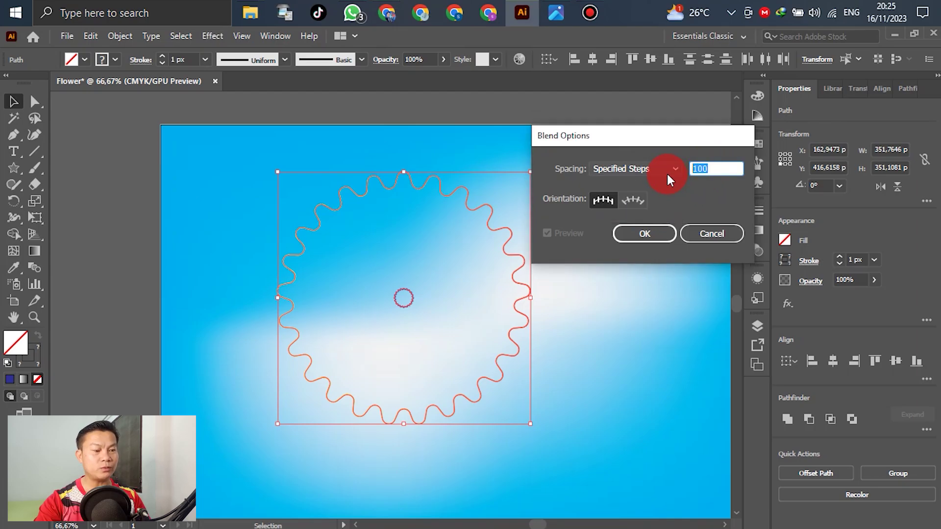
type("29")
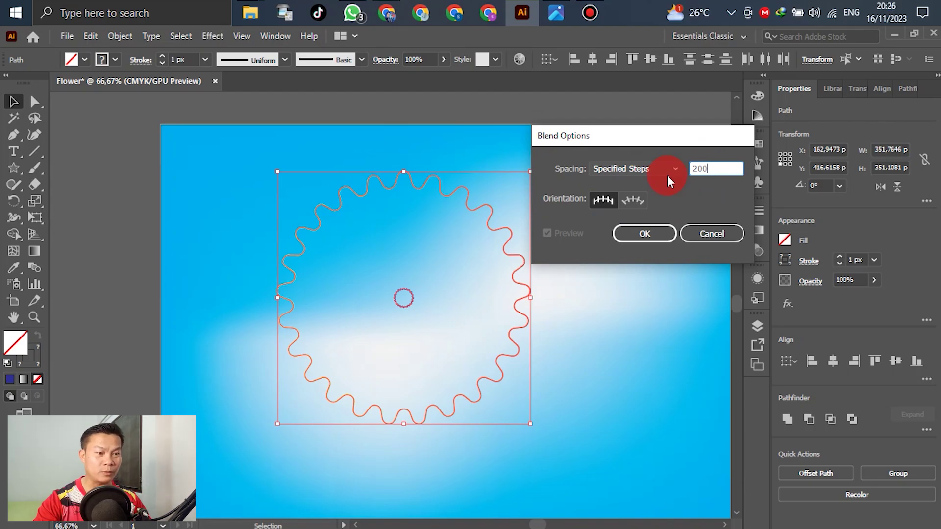
left_click(647, 233)
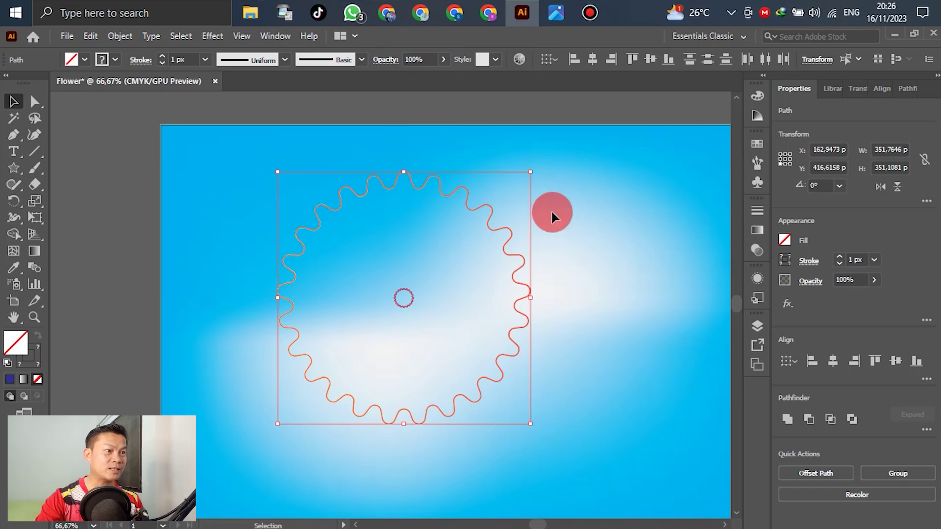
left_click(122, 35)
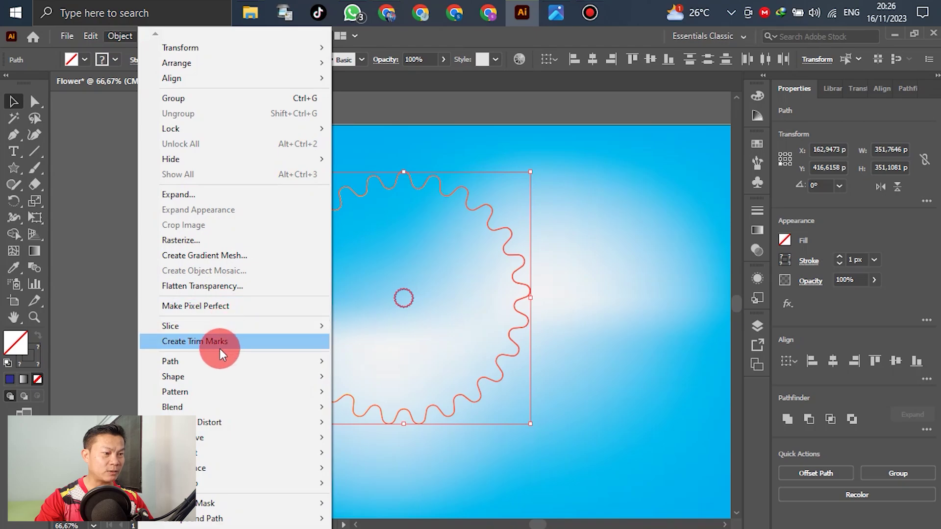
- Make a blend from the wavy outline into the centre circle, then enter its isolation mode
mouse_move(219, 390)
mouse_move(216, 408)
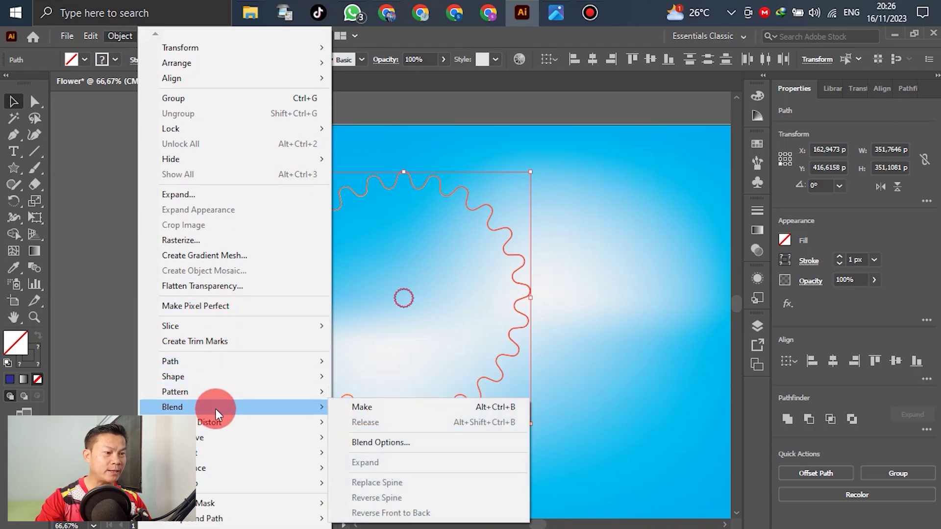
left_click(447, 405)
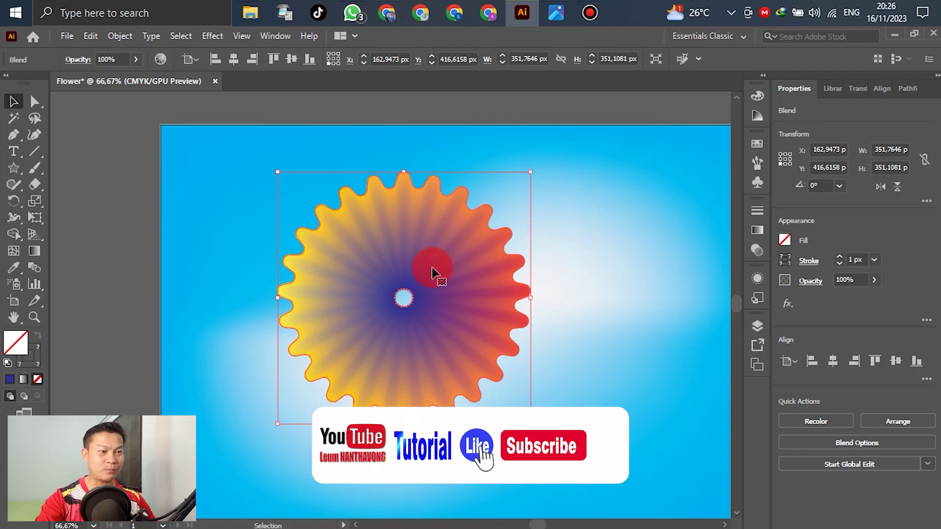
double_click(401, 243)
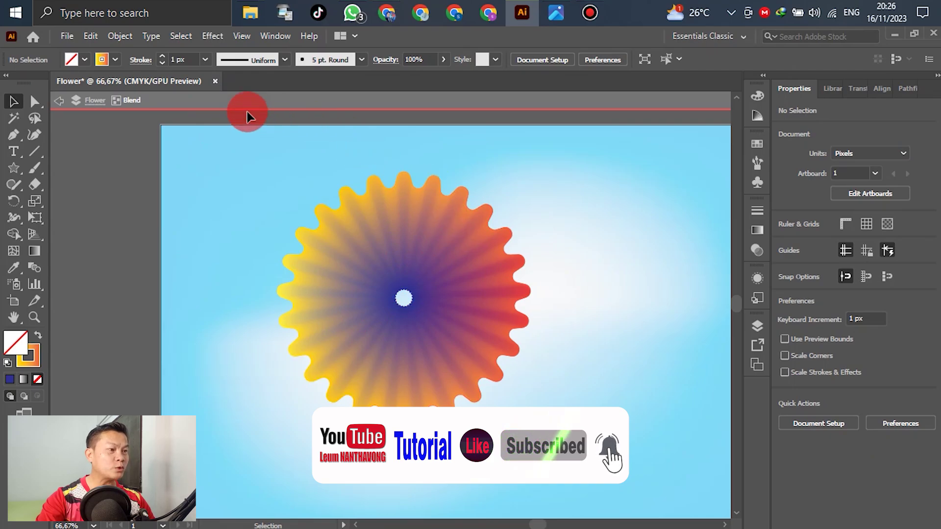
- Draw a curved spine from the flower's centre to the lower left so the blend curls into a shell
left_click(12, 132)
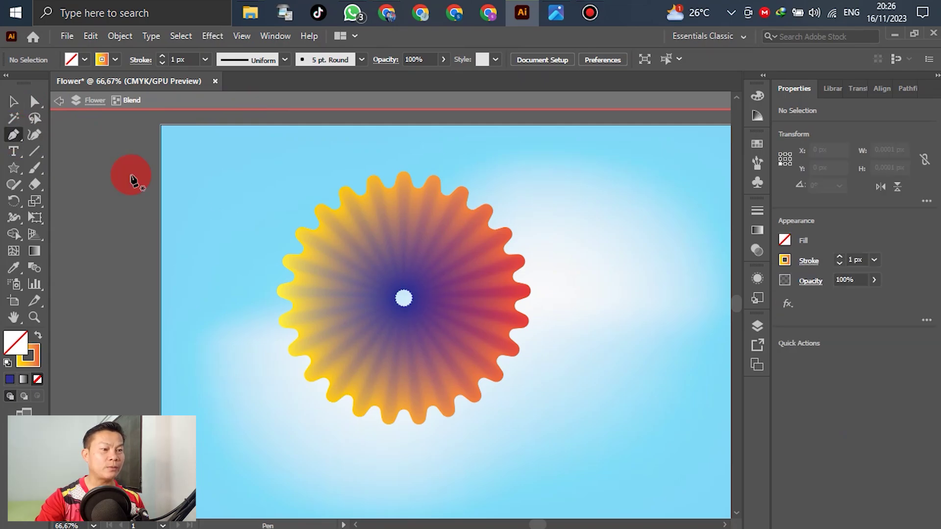
left_click(403, 298)
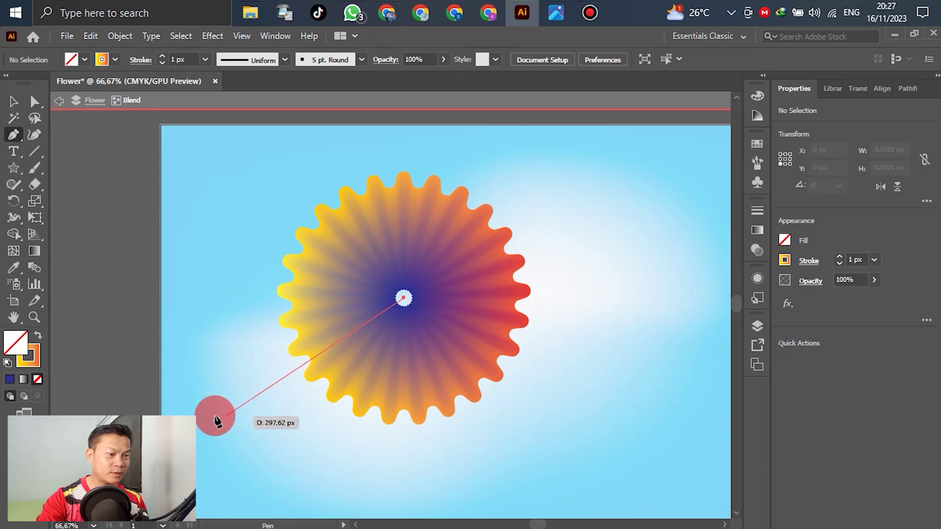
scroll(334, 275, "down", 2)
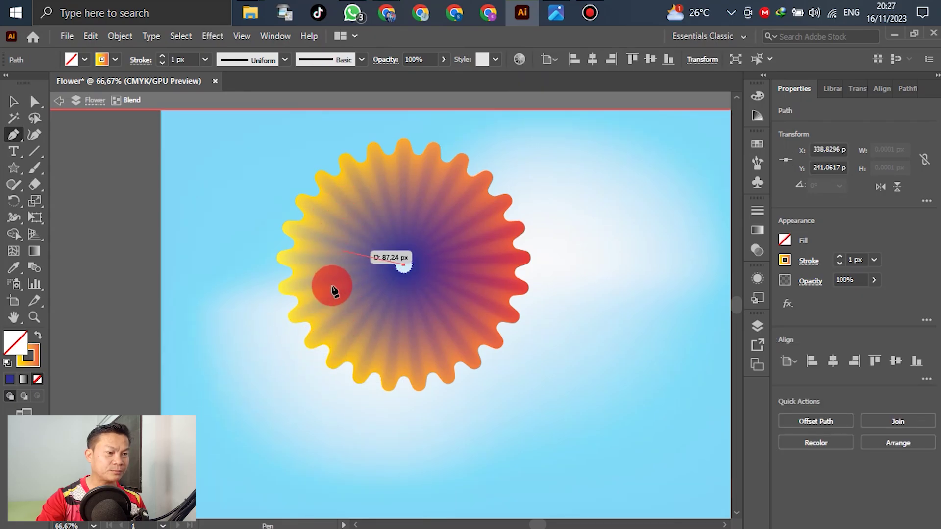
scroll(328, 310, "up", 1)
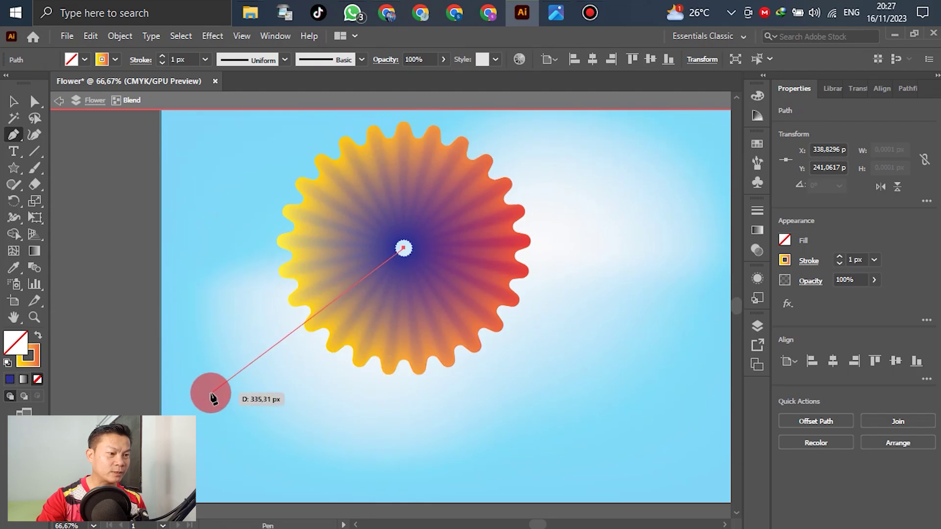
left_click_drag(216, 386, 94, 368)
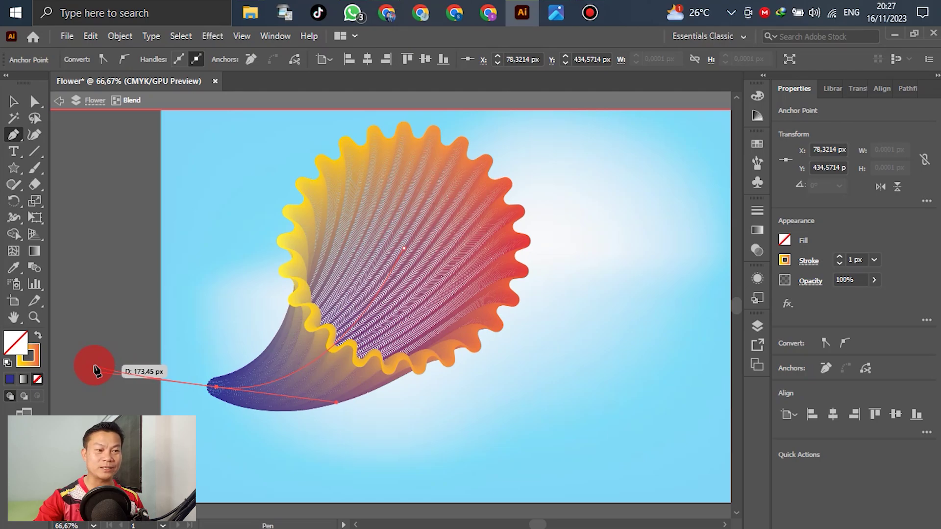
left_click_drag(96, 370, 152, 362)
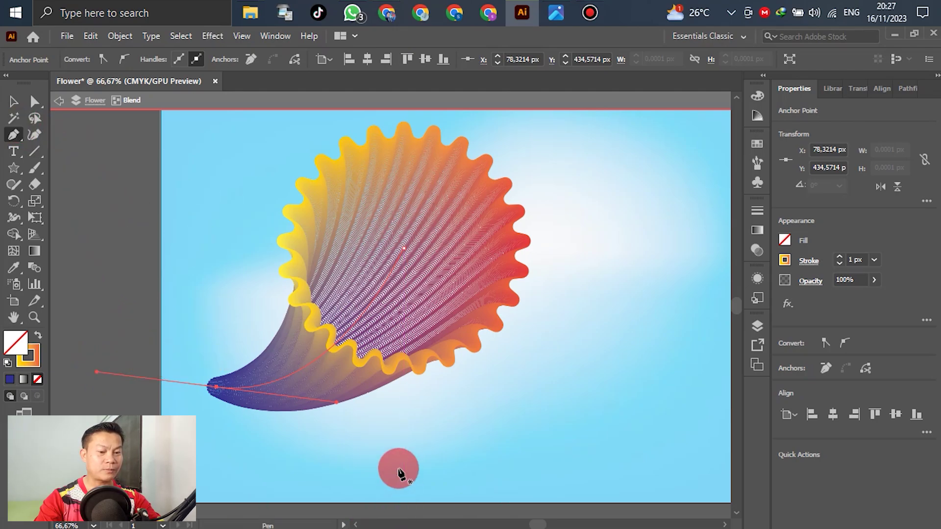
left_click(13, 101)
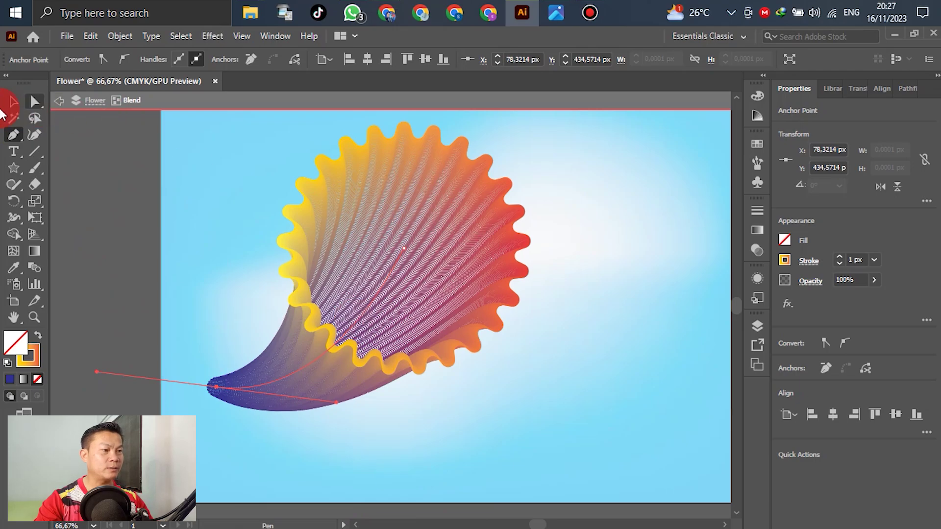
- Exit the blend's isolation mode back to the full Flower artboard and select the curled shell
left_click(59, 103)
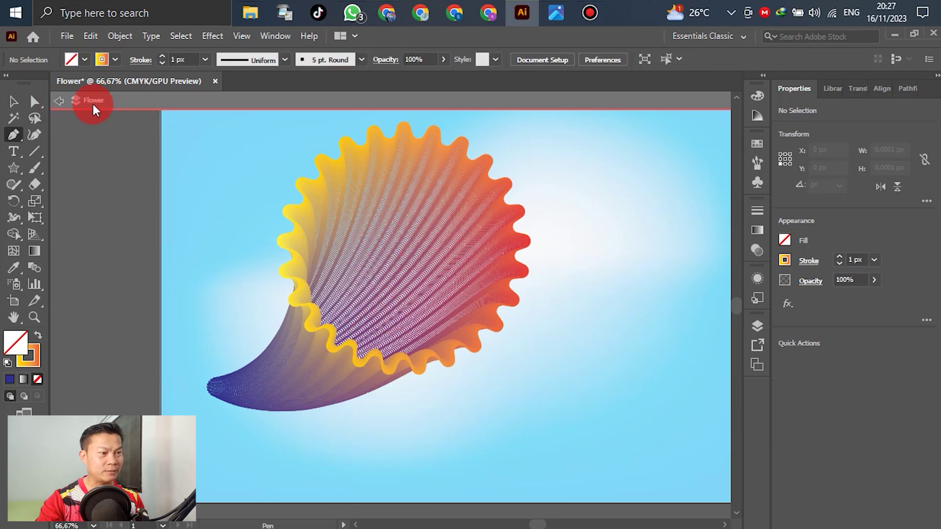
left_click(55, 104)
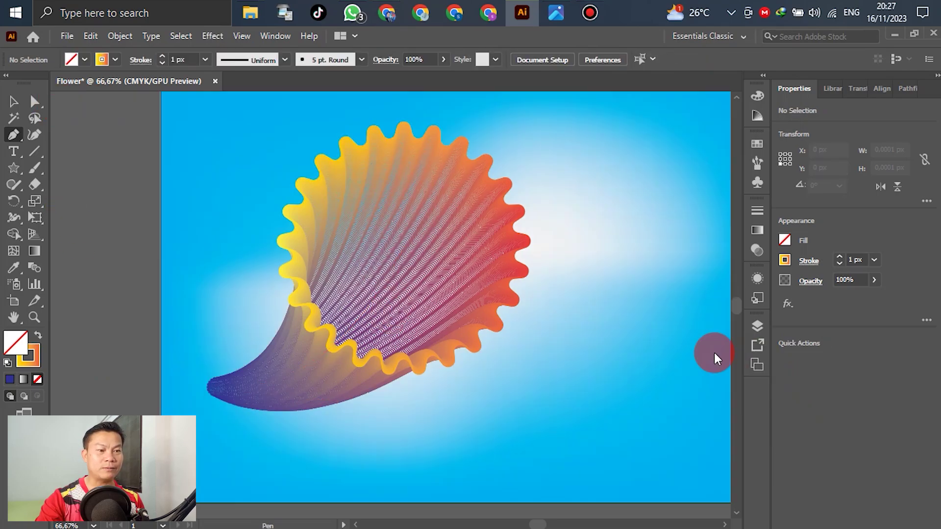
scroll(637, 350, "up", 2)
scroll(490, 299, "down", 1)
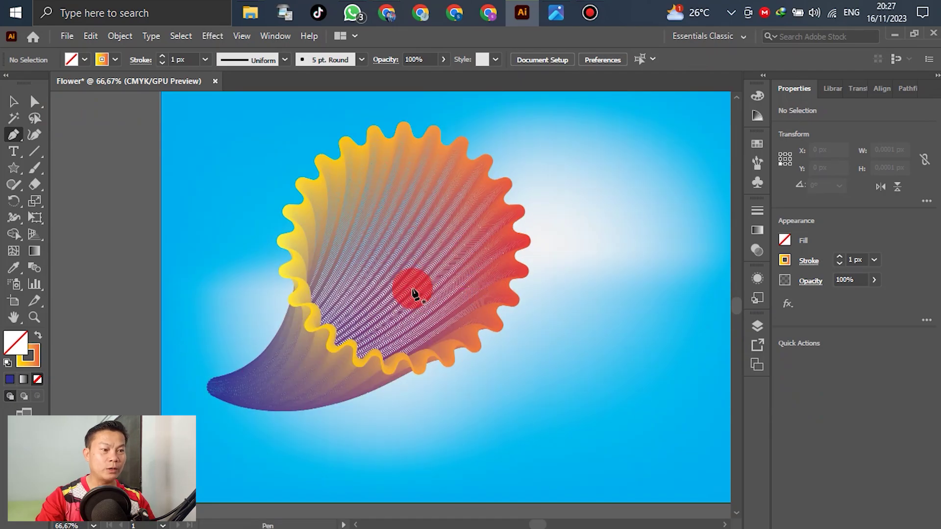
scroll(402, 262, "up", 5)
scroll(401, 263, "down", 2)
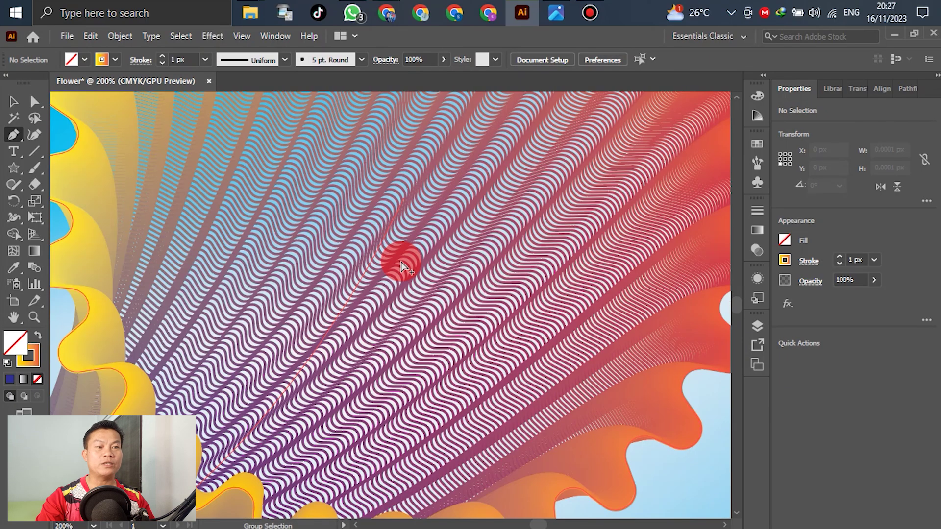
scroll(400, 266, "down", 4)
left_click(14, 101)
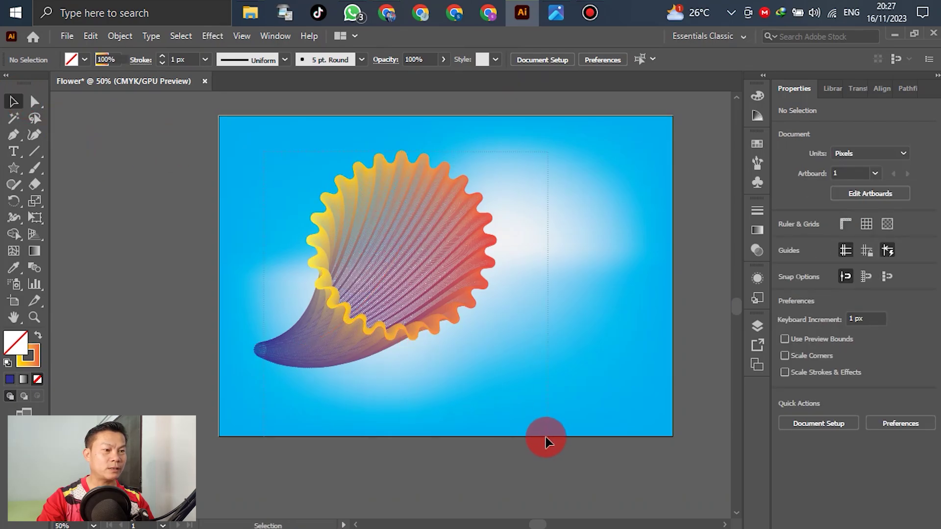
left_click(444, 295)
left_click(120, 36)
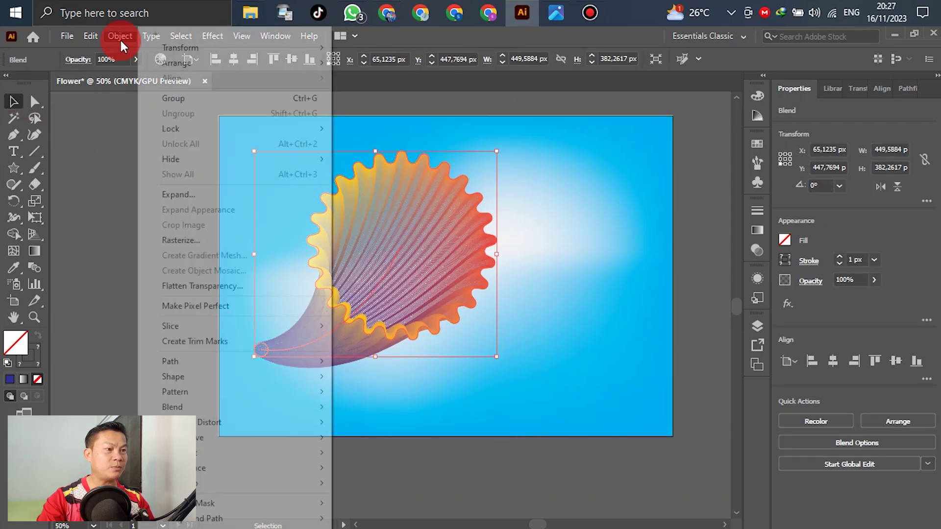
- Set the shell blend's Specified Steps to 400
mouse_move(197, 424)
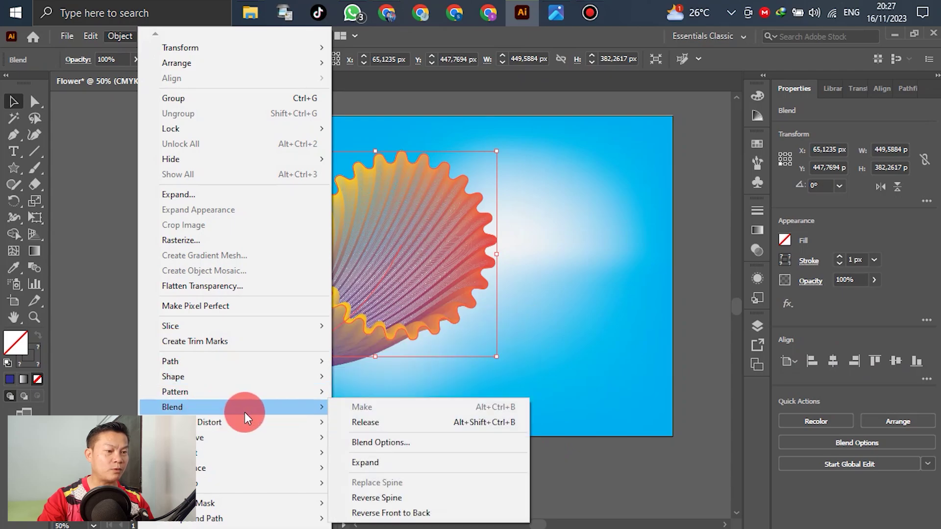
left_click(404, 442)
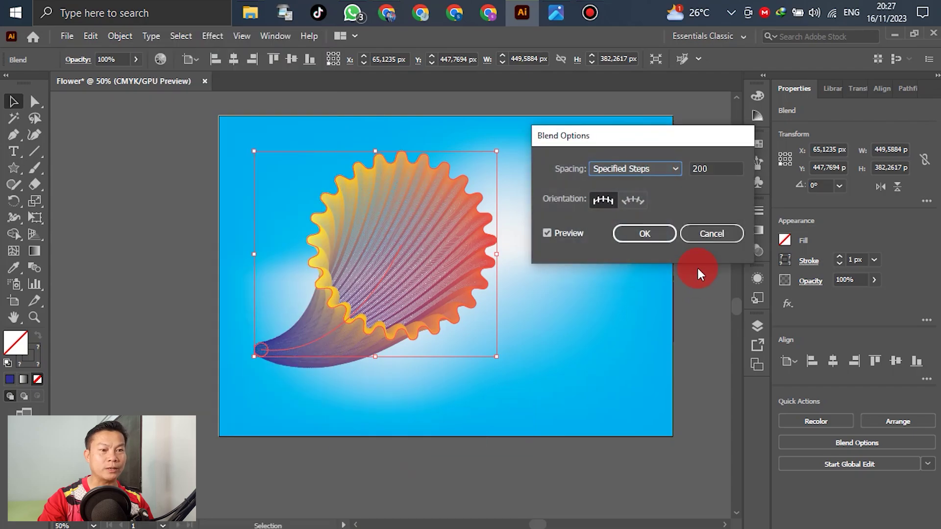
double_click(718, 167)
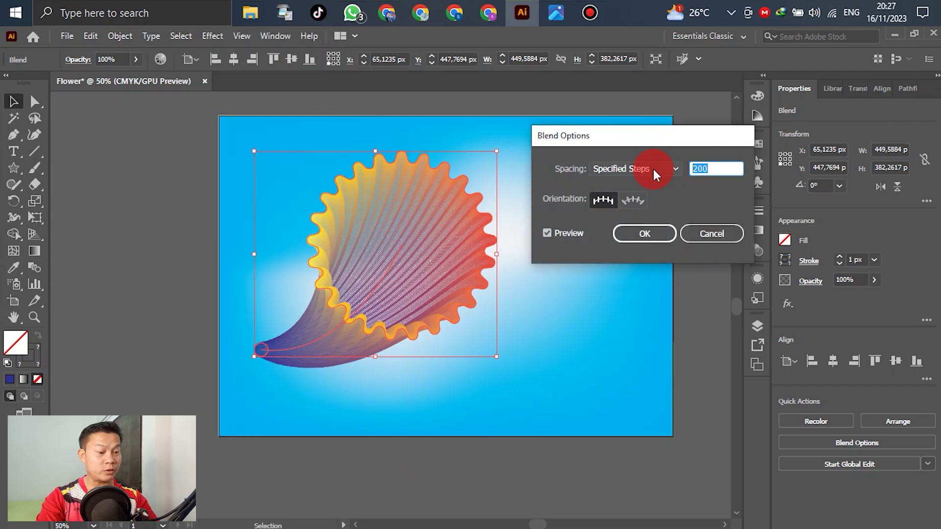
type("4")
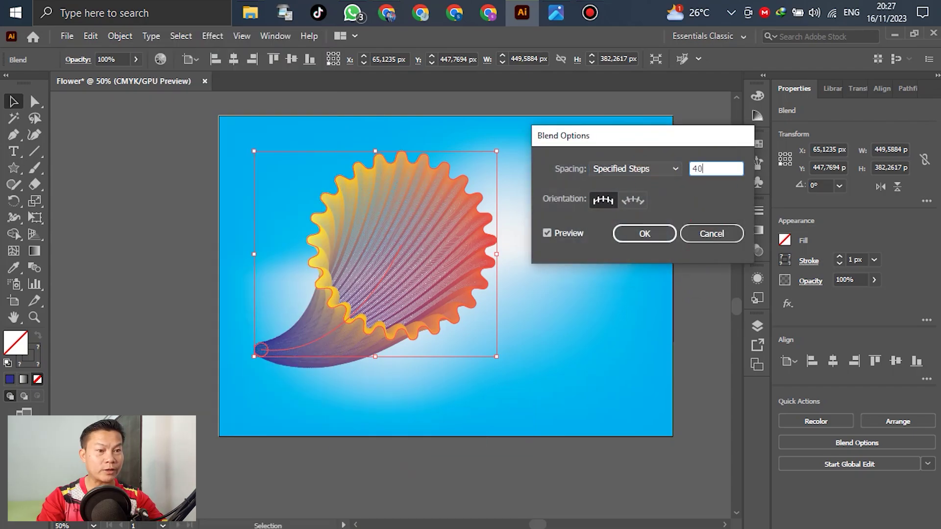
left_click(704, 228)
left_click(644, 234)
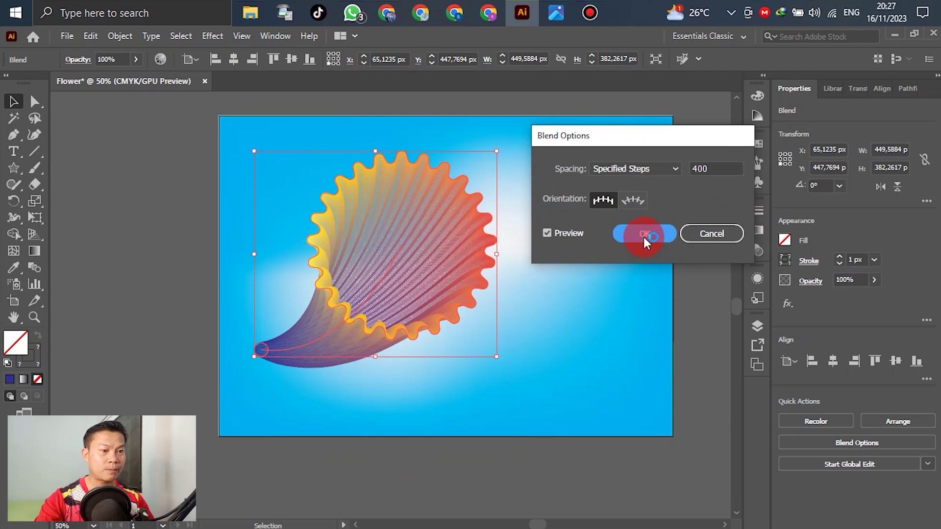
scroll(418, 253, "up", 2)
scroll(419, 252, "down", 1)
scroll(420, 249, "up", 4)
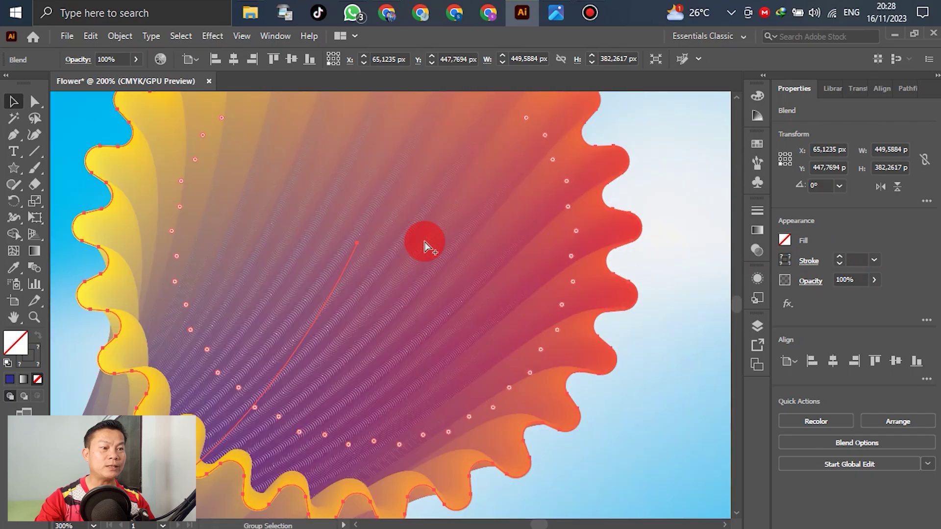
scroll(425, 245, "down", 3)
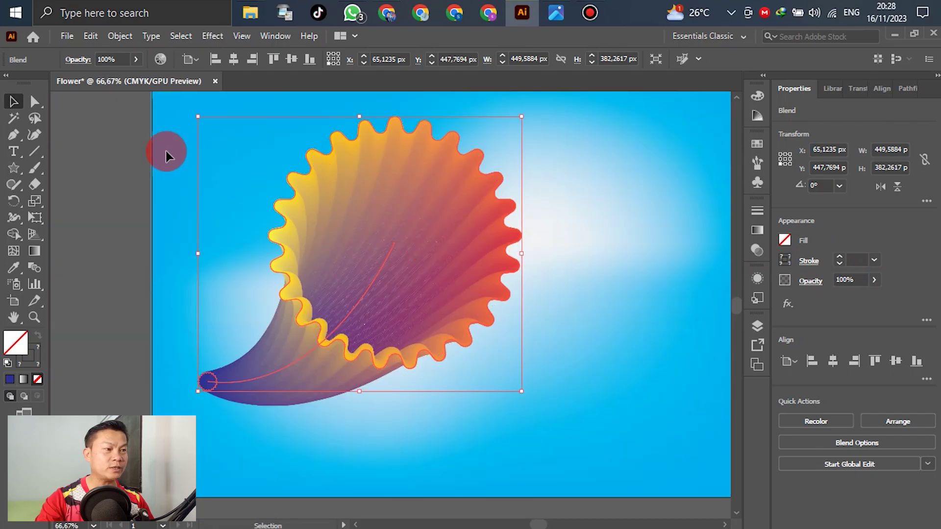
- Raise the shell blend's Specified Steps from 400 to 500 for smoother shading
left_click(122, 36)
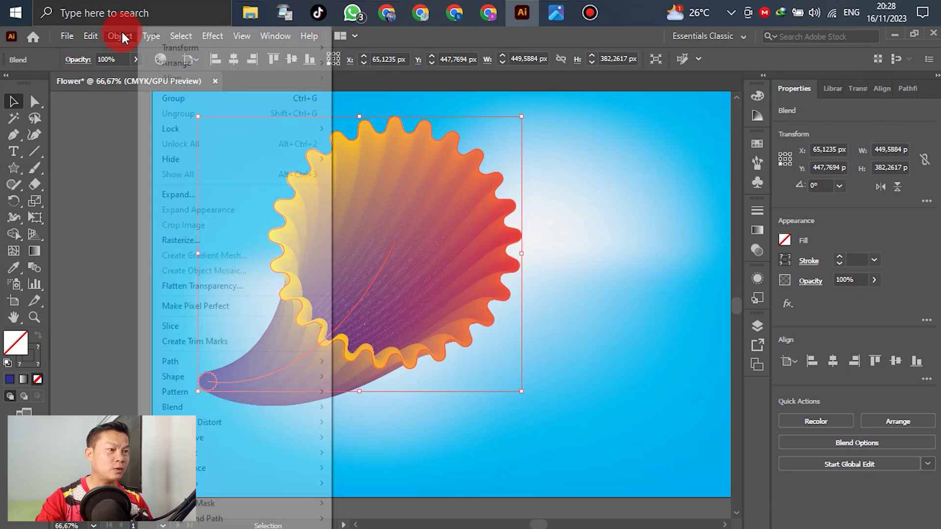
left_click(195, 403)
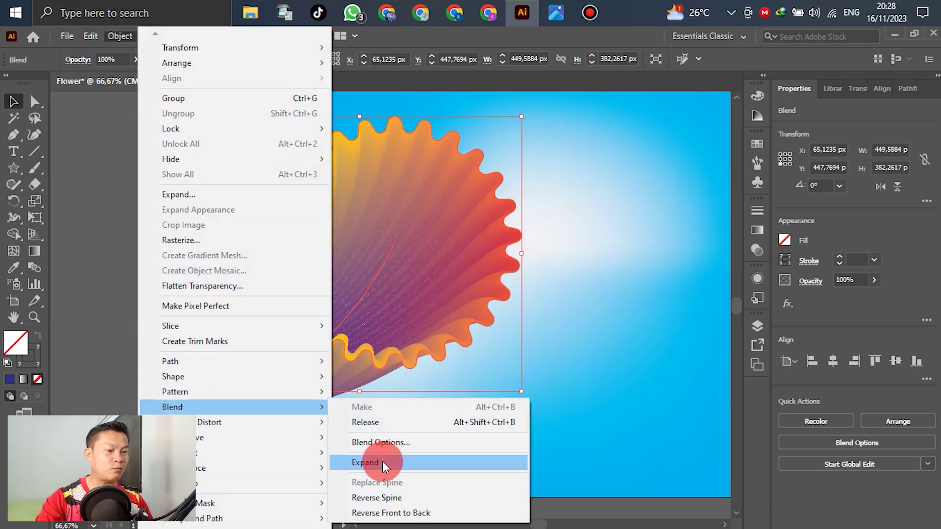
left_click(391, 444)
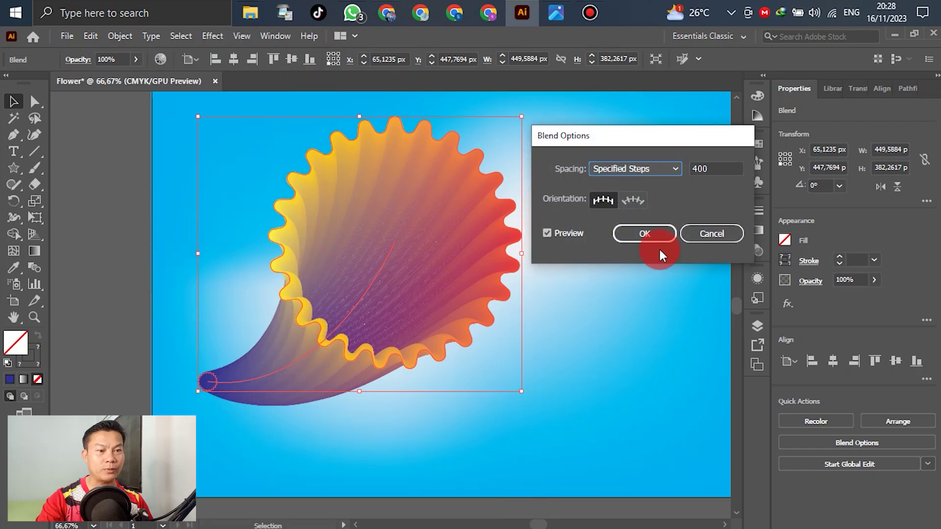
left_click(722, 167)
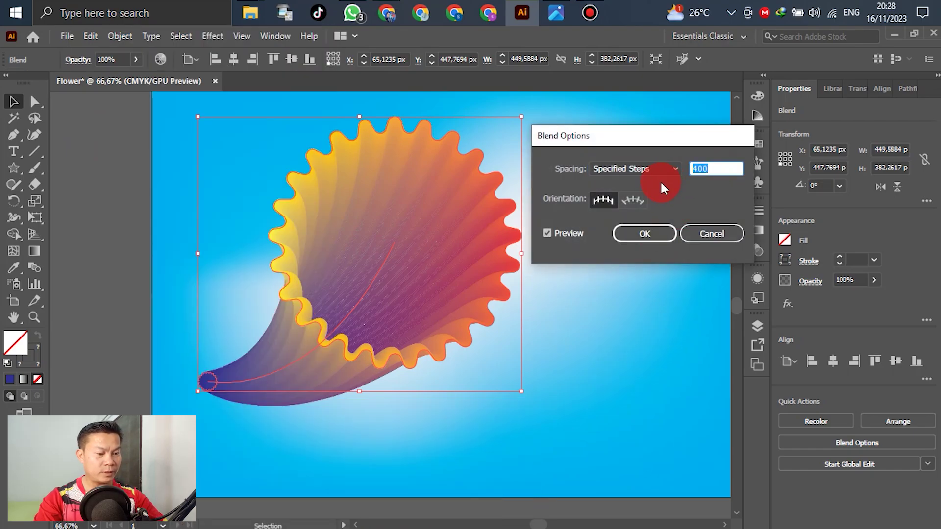
type("5")
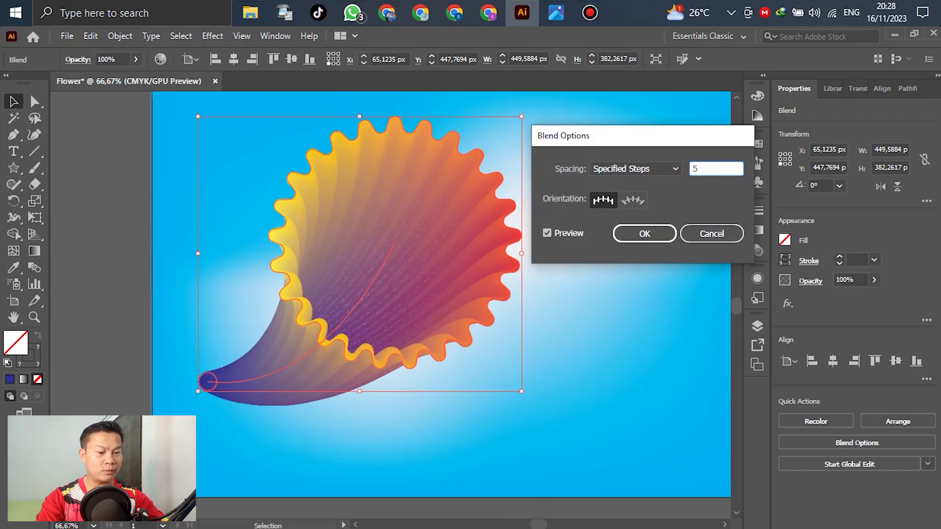
left_click(655, 234)
left_click(630, 234)
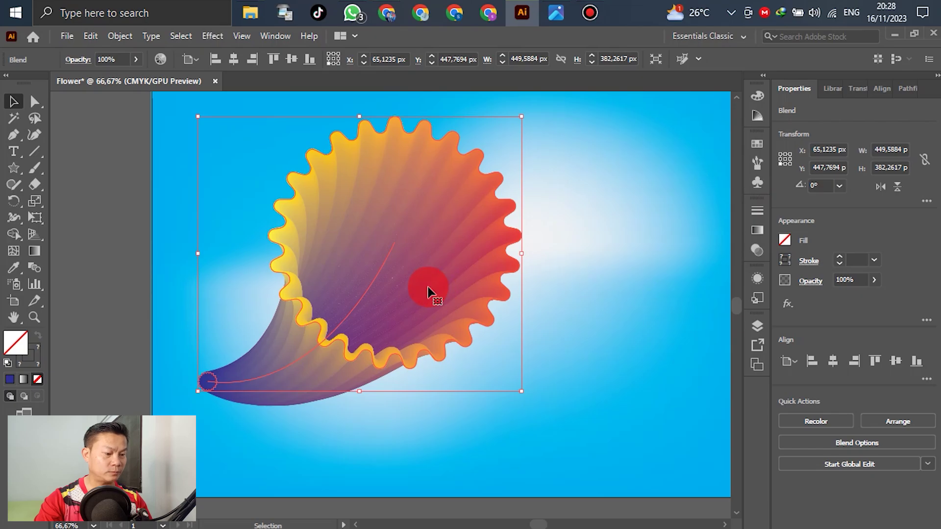
scroll(404, 265, "up", 5)
scroll(531, 266, "down", 6)
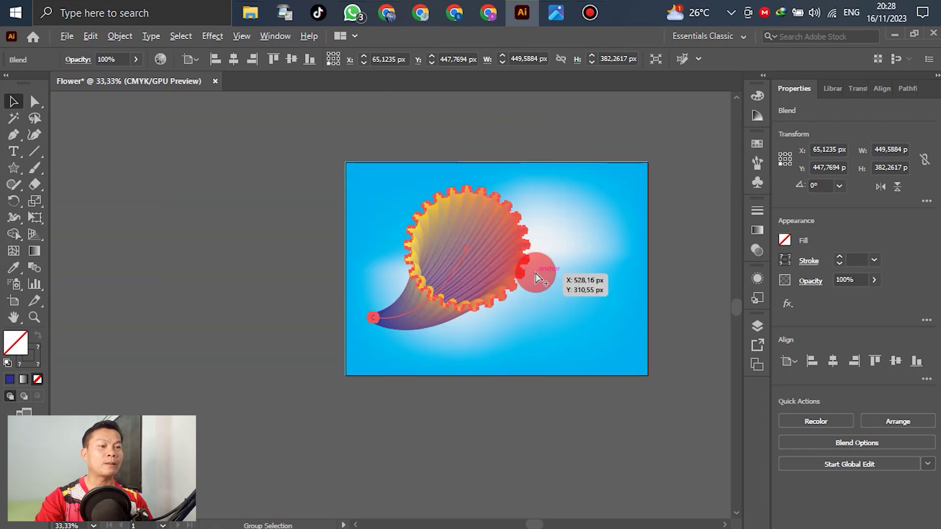
scroll(216, 269, "up", 2)
left_click(108, 252)
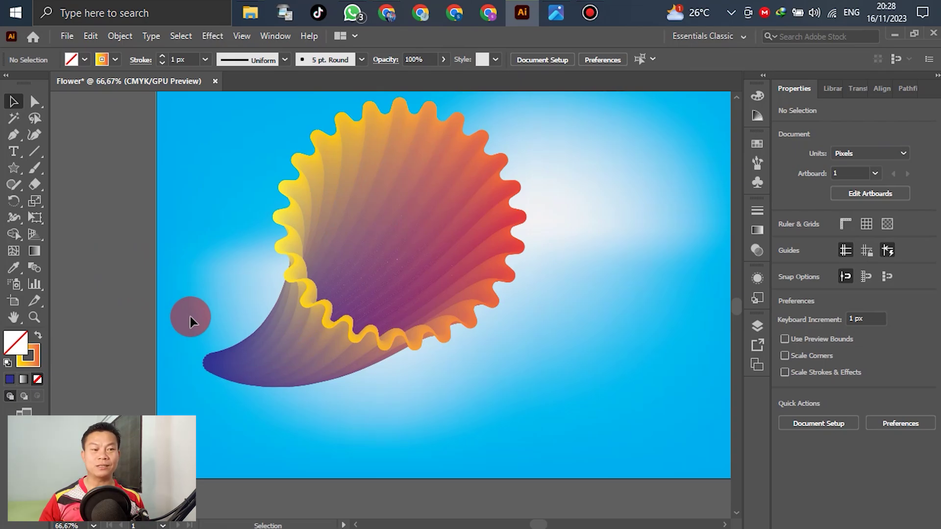
scroll(391, 366, "up", 2)
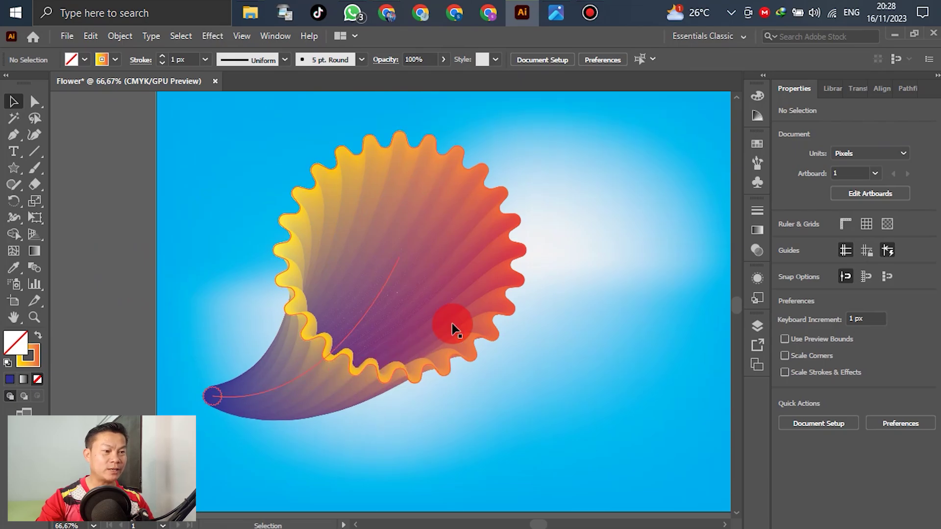
scroll(426, 321, "down", 3)
scroll(421, 320, "up", 3)
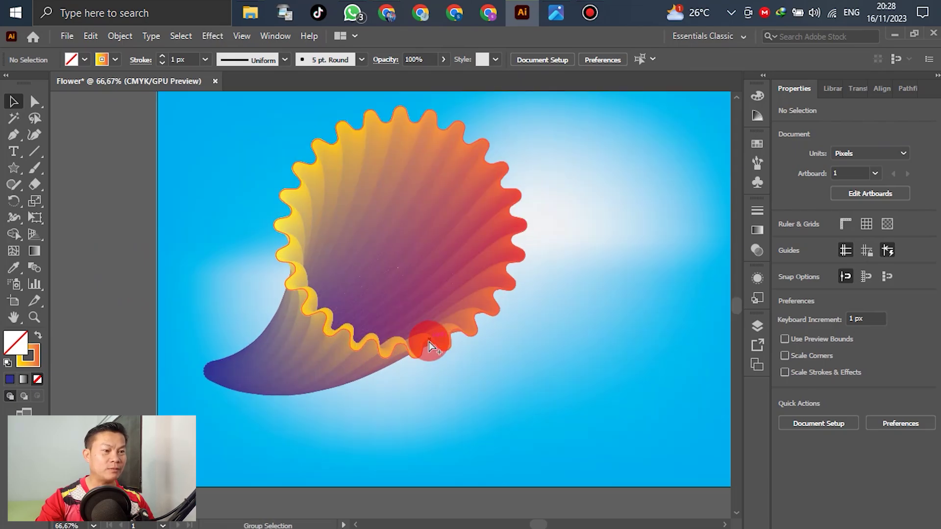
left_click(14, 101)
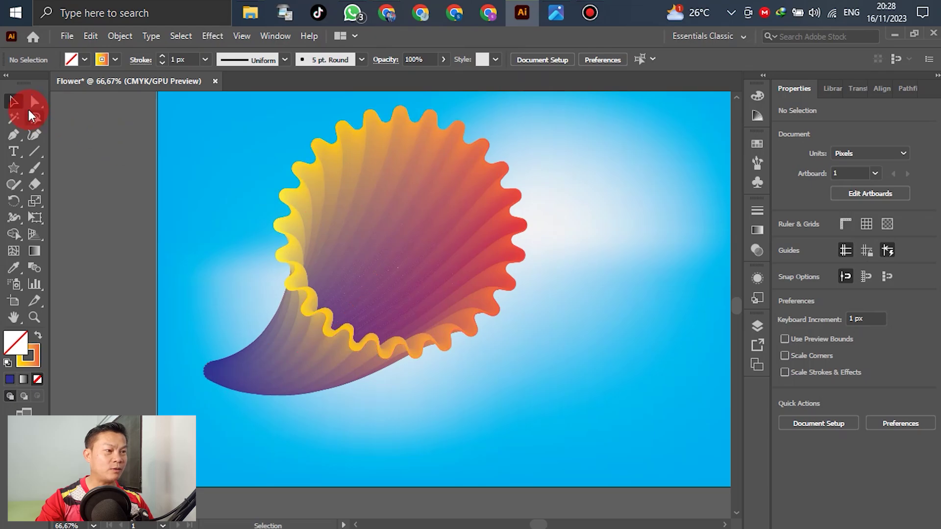
scroll(338, 216, "up", 2)
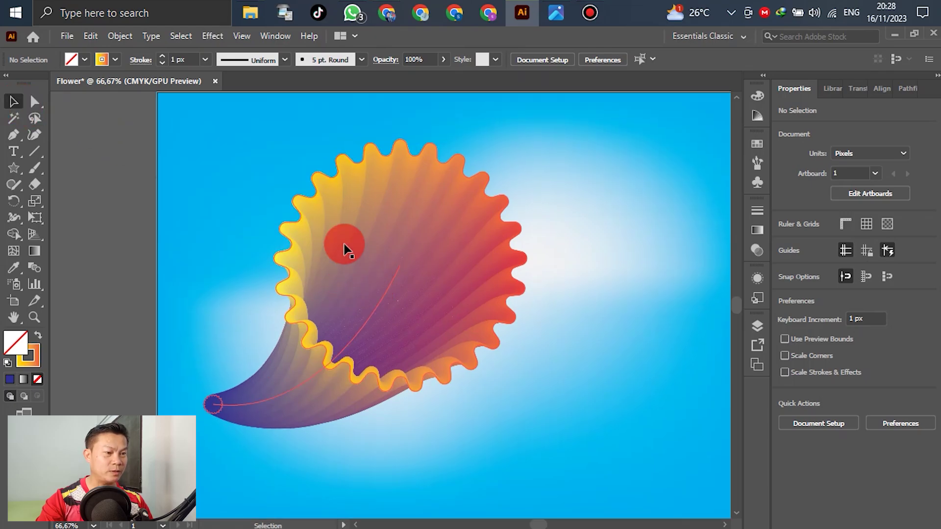
key("ctrl+a")
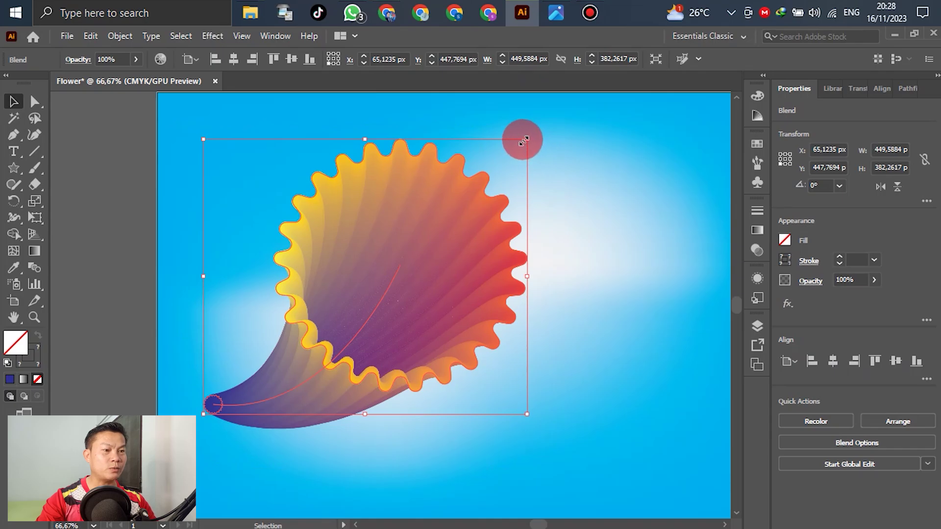
- Scale the shell blend down to about 230 × 196 px and place it at the artboard's upper right
left_click_drag(526, 140, 476, 214)
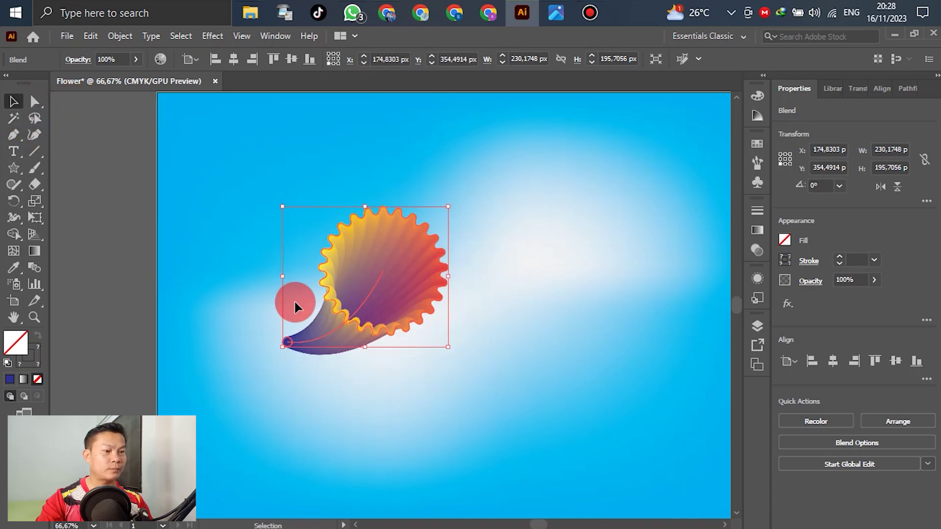
left_click_drag(343, 338, 573, 287)
left_click_drag(554, 316, 554, 316)
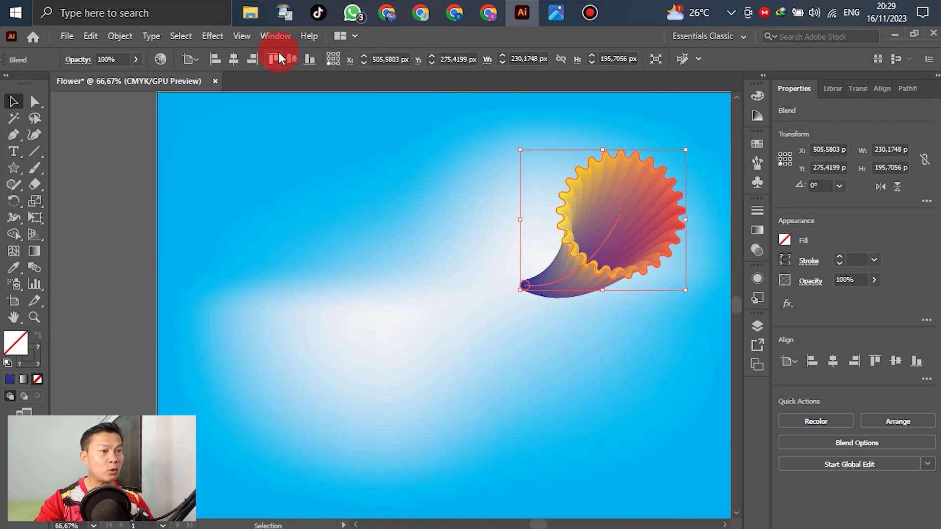
- Apply a black Multiply drop shadow to the shell: 75% opacity, 7 px X/Y offsets, 5 px blur
left_click(212, 37)
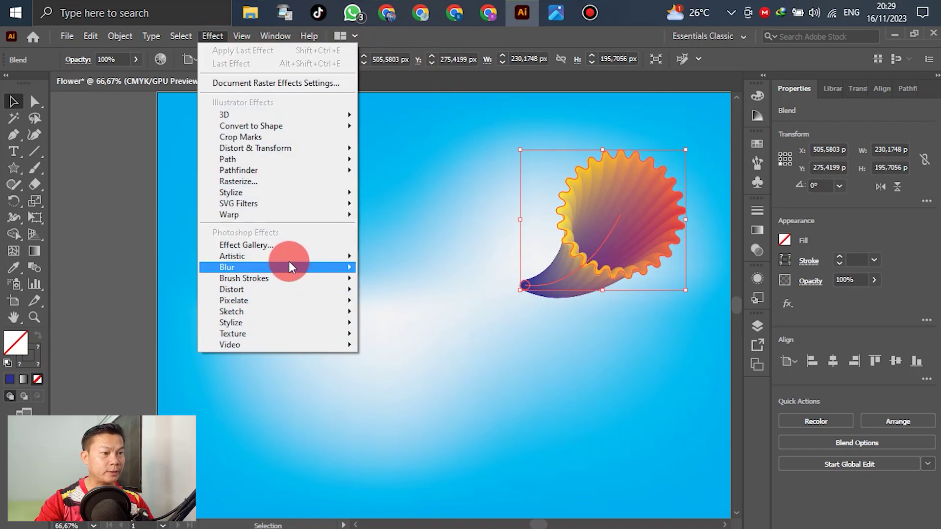
mouse_move(257, 196)
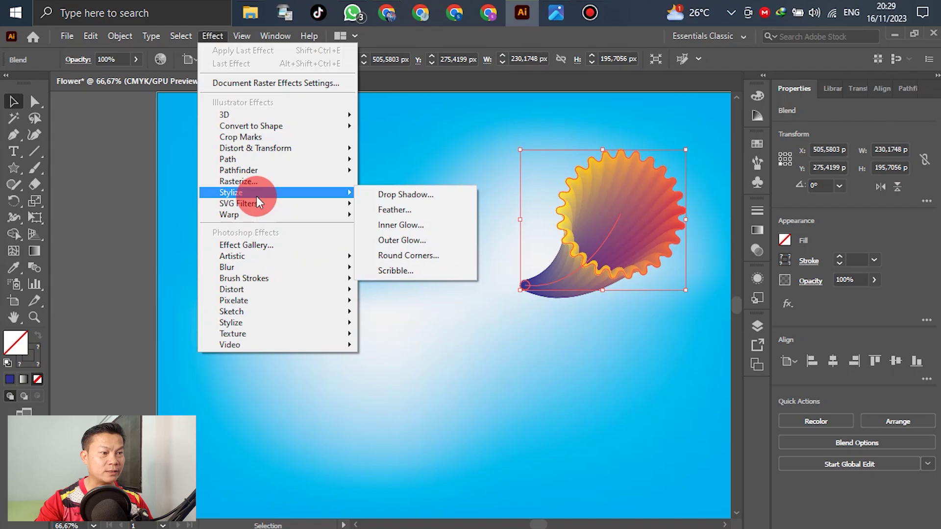
left_click(391, 196)
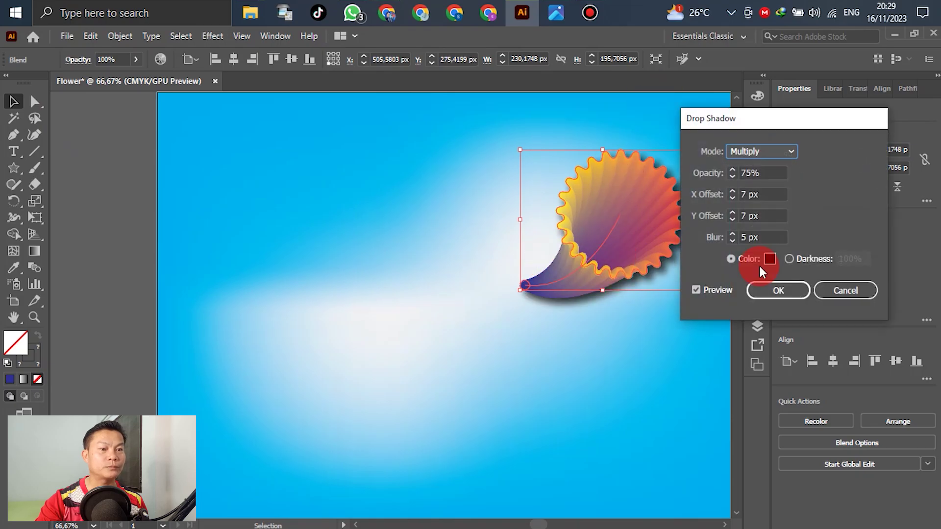
left_click_drag(789, 133, 418, 139)
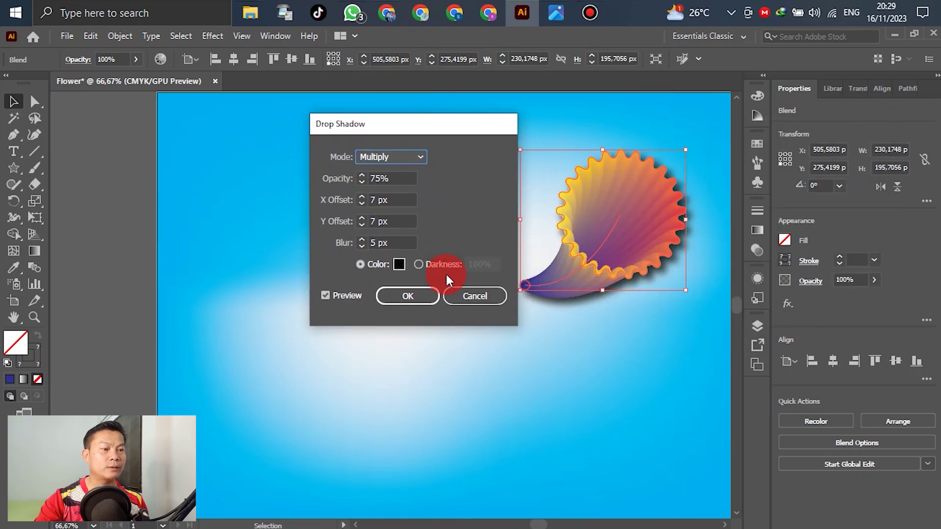
left_click(408, 296)
left_click(274, 329)
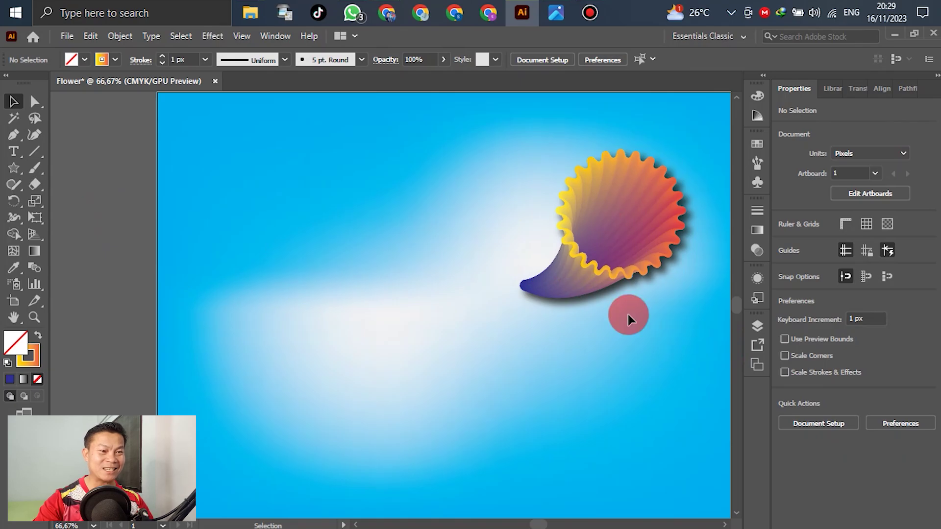
left_click(590, 283)
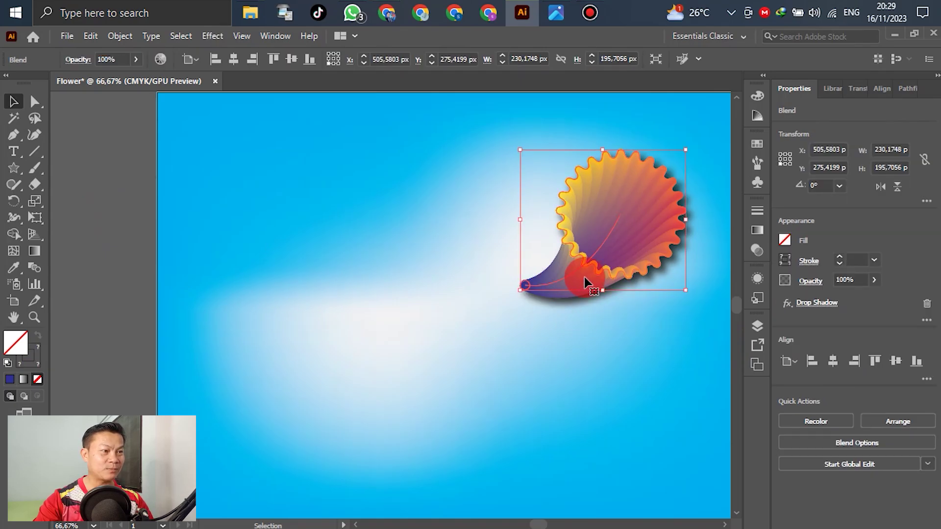
- Paste a copy of the shell in front, move it left, and flip it to face the original
left_click(91, 36)
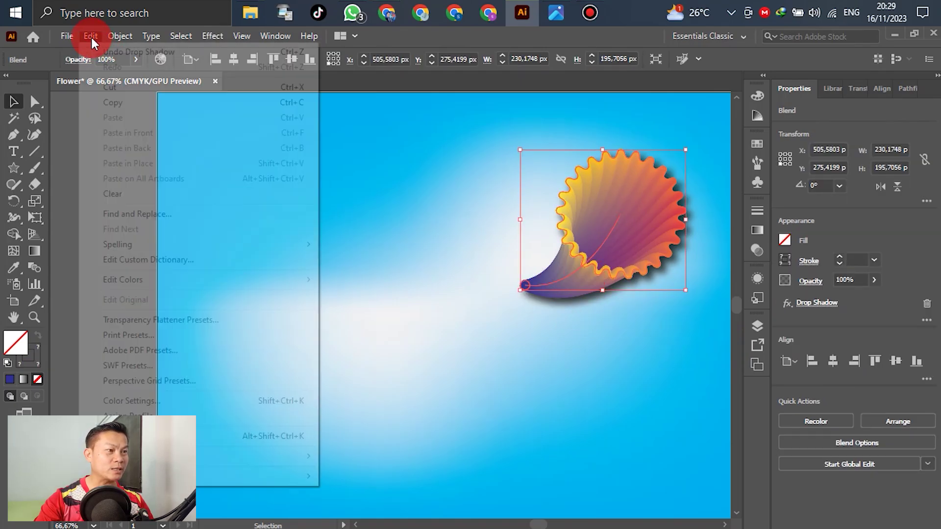
left_click(113, 100)
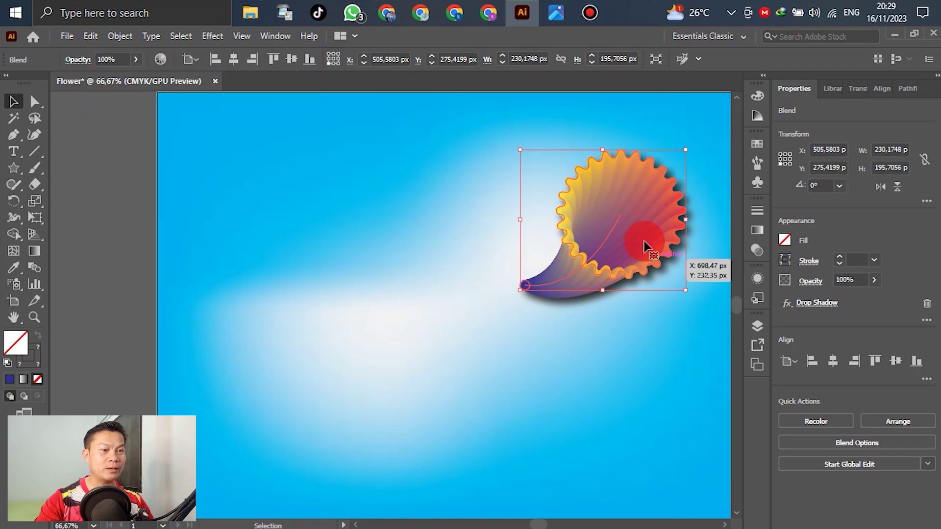
left_click(91, 35)
key("Escape")
left_click(67, 36)
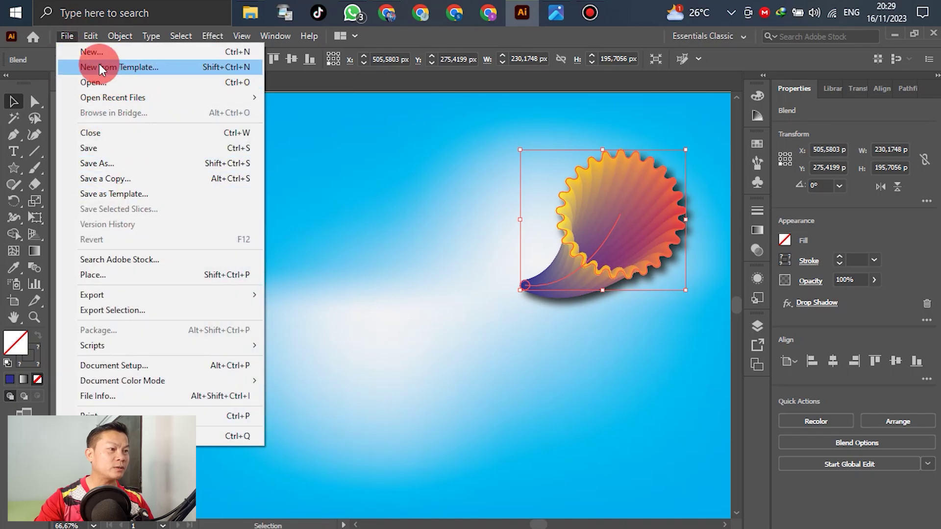
left_click(147, 134)
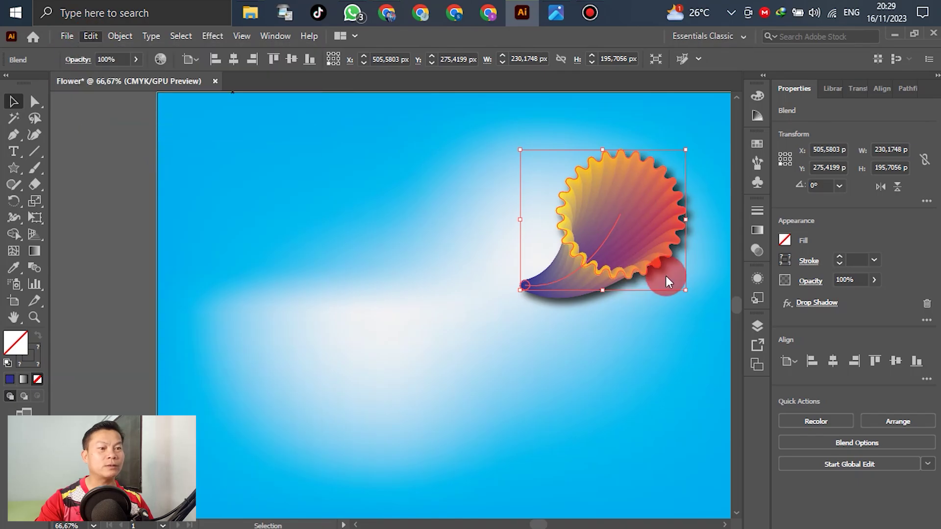
left_click_drag(664, 243, 418, 231)
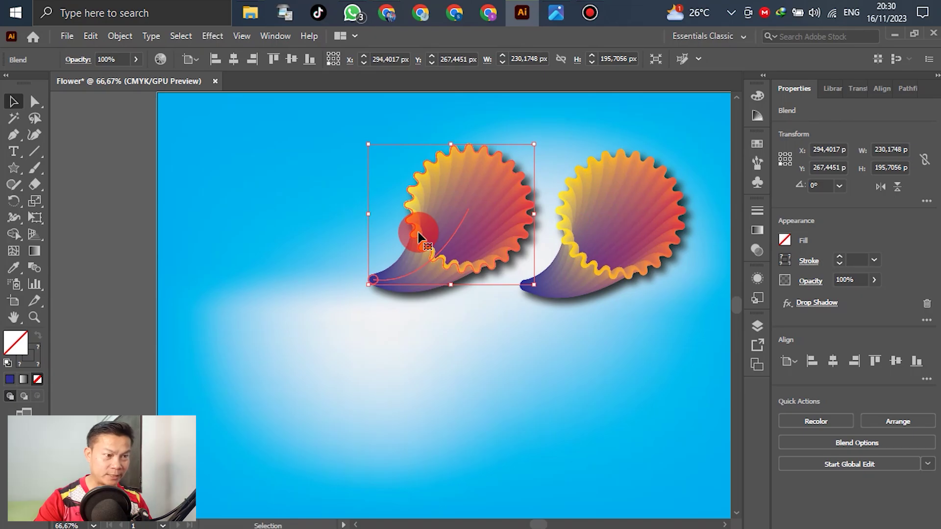
left_click(881, 189)
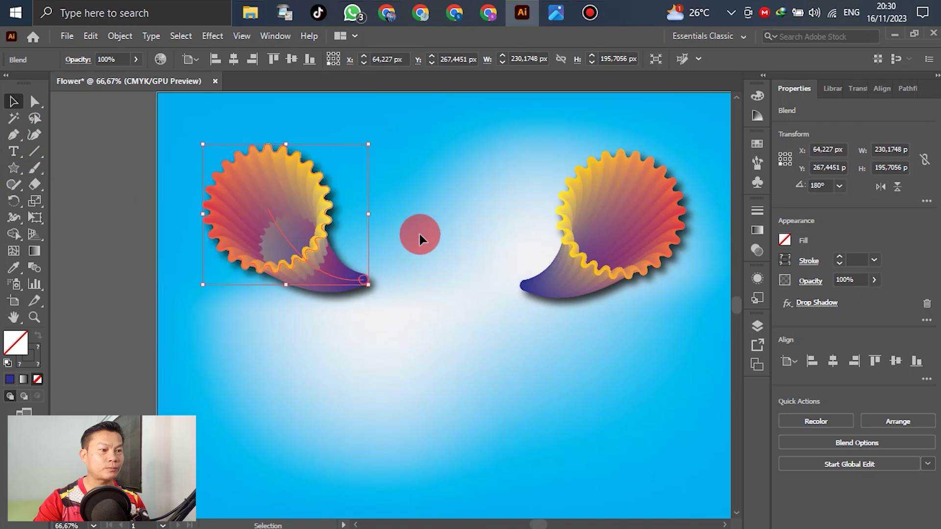